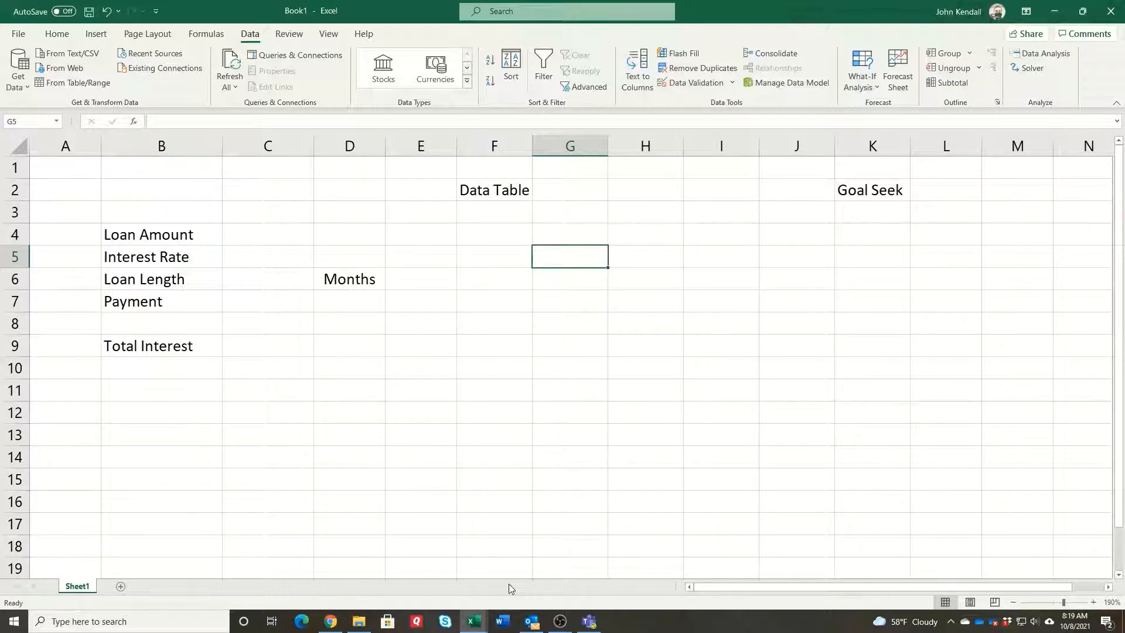
Fill in the loan inputs: 20000 in C4, a 5% interest rate in C5 and a 60-month length in C6
{"action": "left_click", "coordinate": [263, 241]}
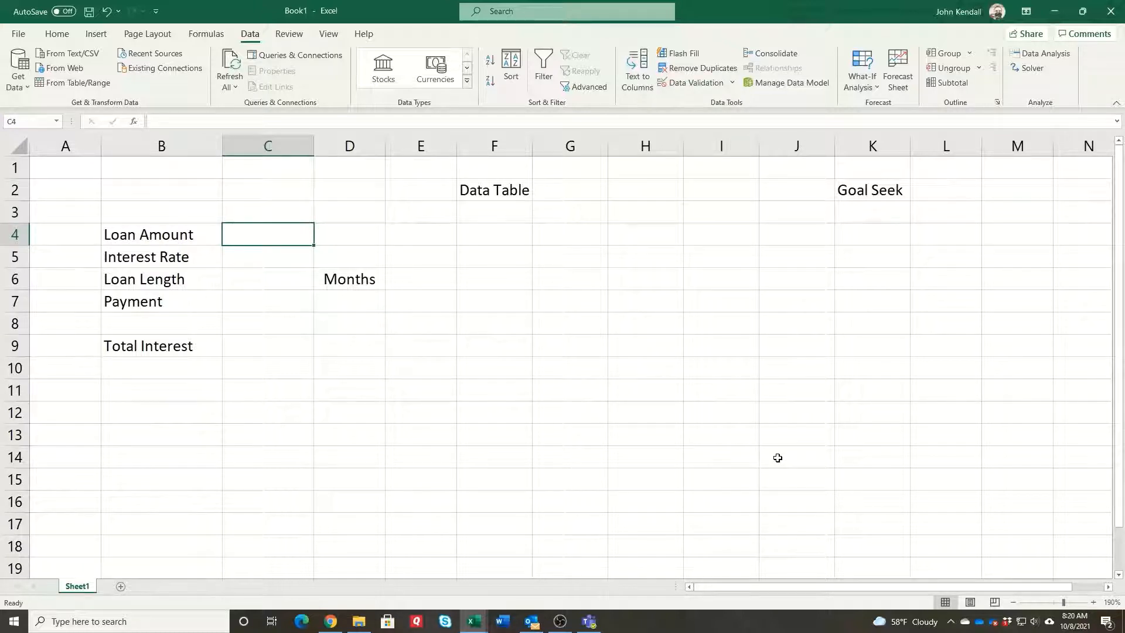
{"action": "type", "text": "200"}
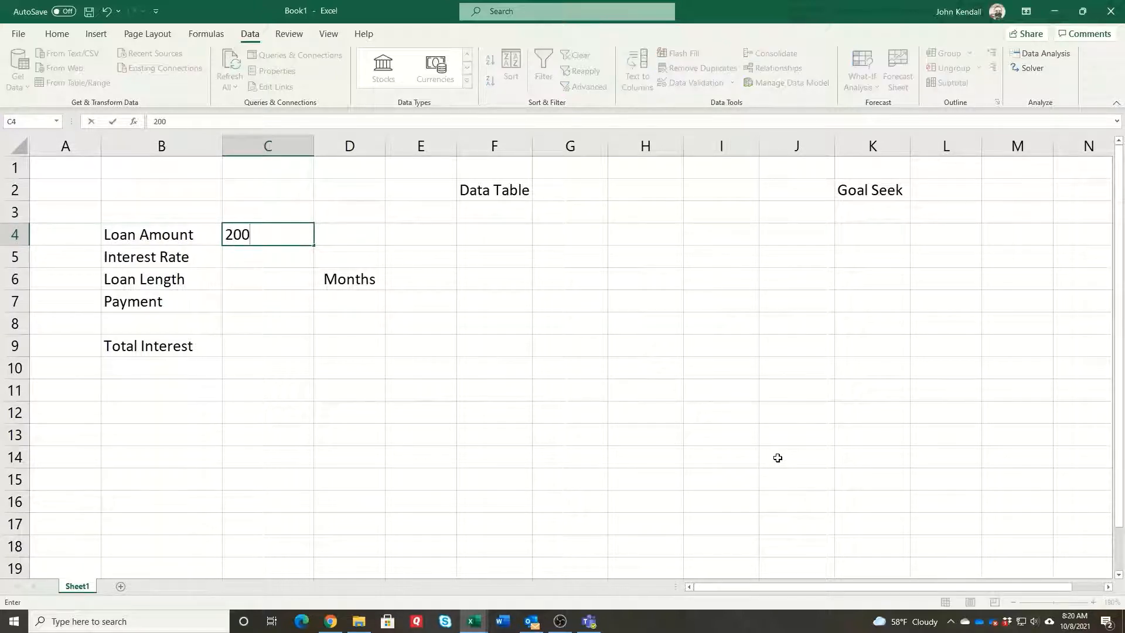
{"action": "type", "text": "00"}
{"action": "key", "text": "Return"}
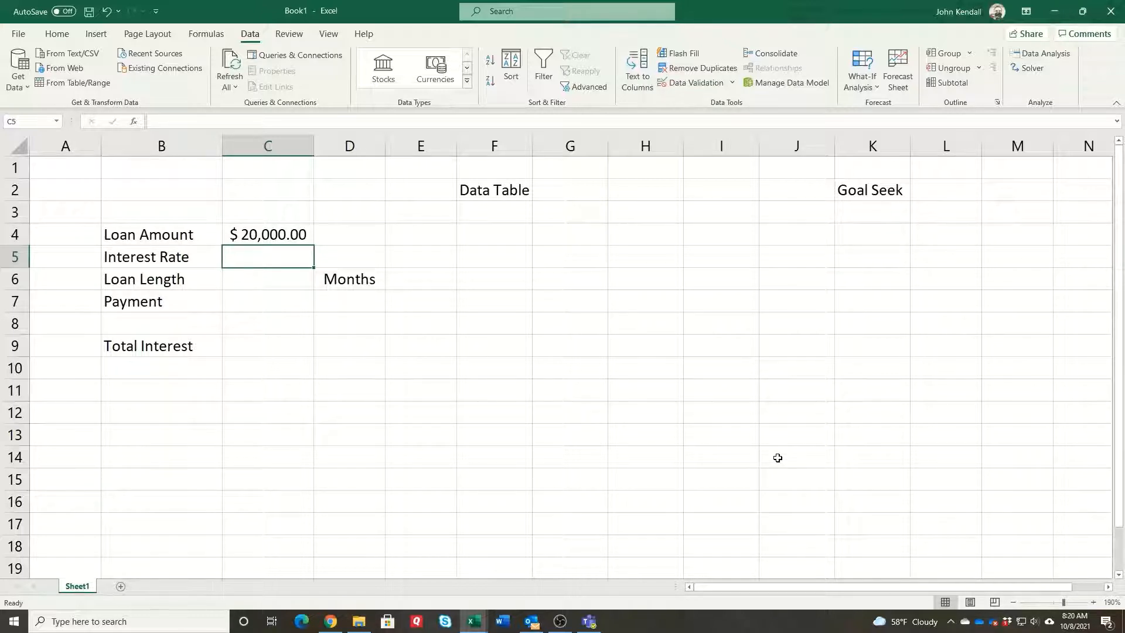
{"action": "type", "text": "5%"}
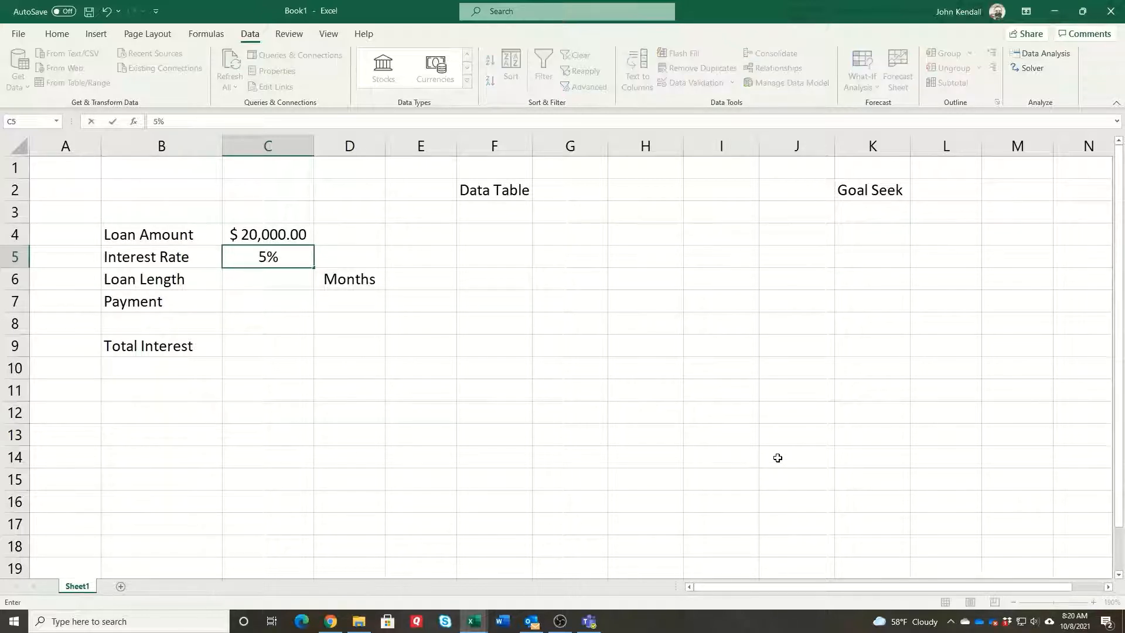
{"action": "key", "text": "Return"}
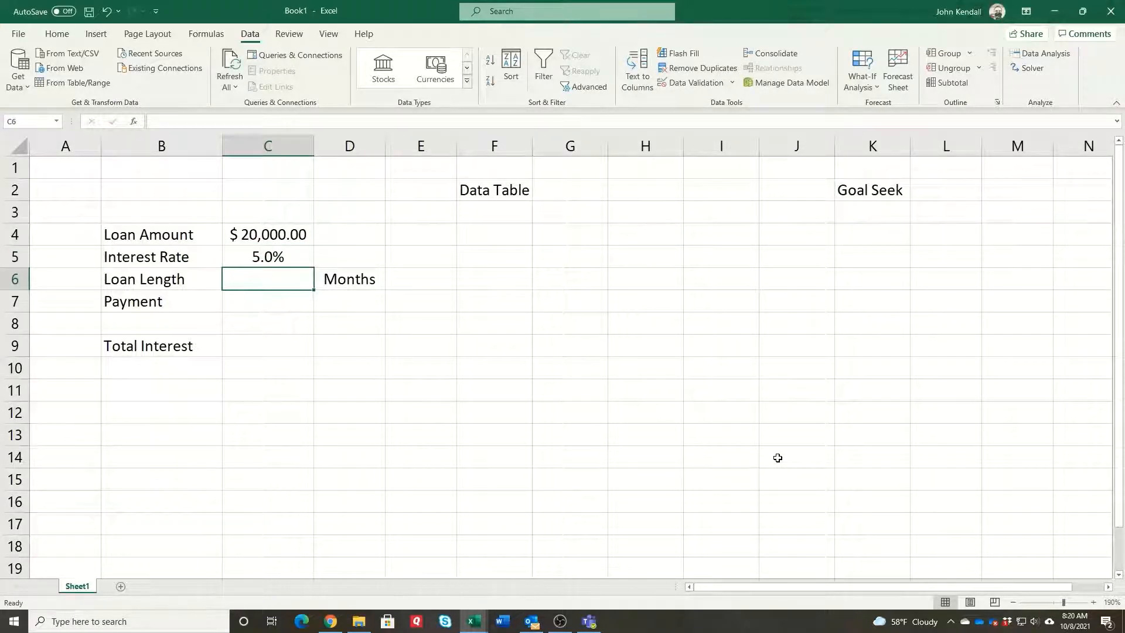
{"action": "type", "text": "60"}
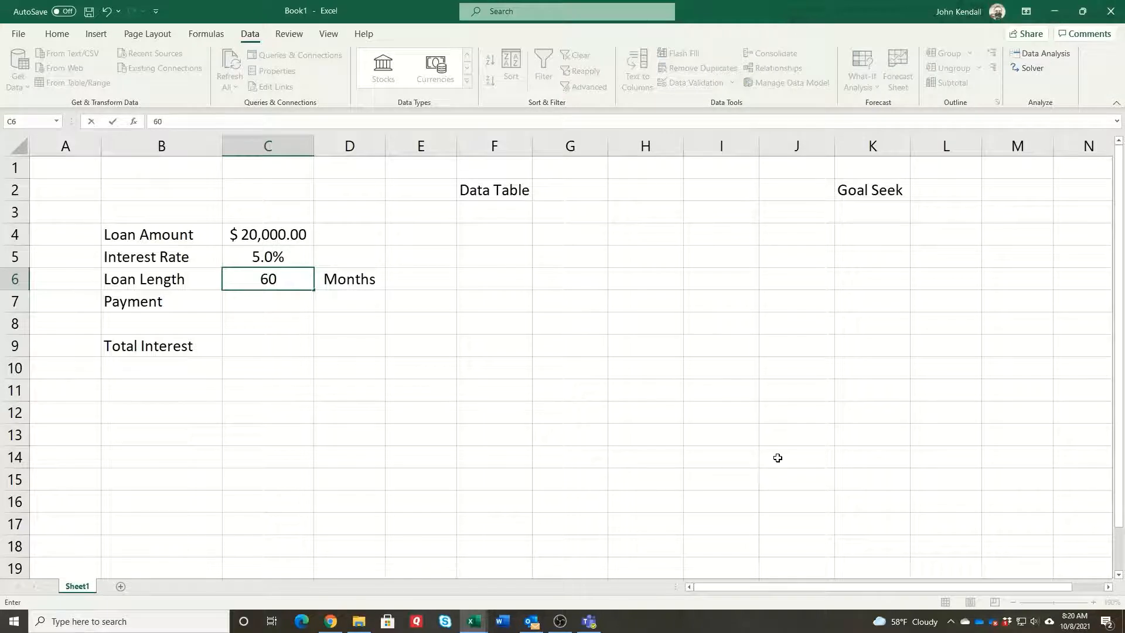
{"action": "key", "text": "Return"}
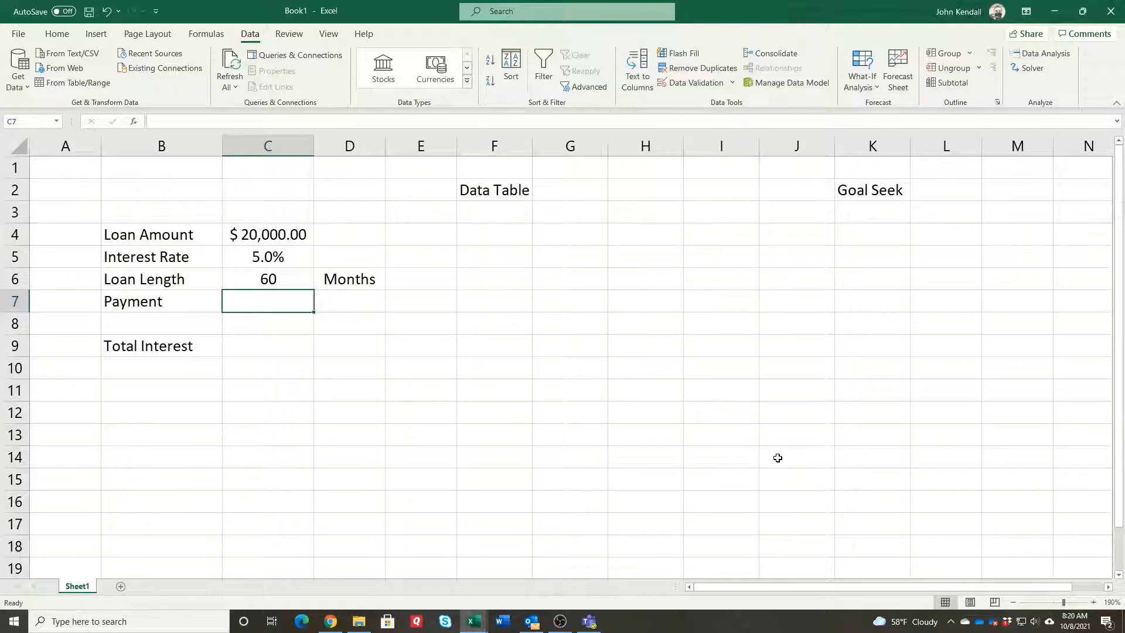
Start a PMT function in Payment cell C7 using the function arguments dialog, with Rate set to C5/12
{"action": "type", "text": "="}
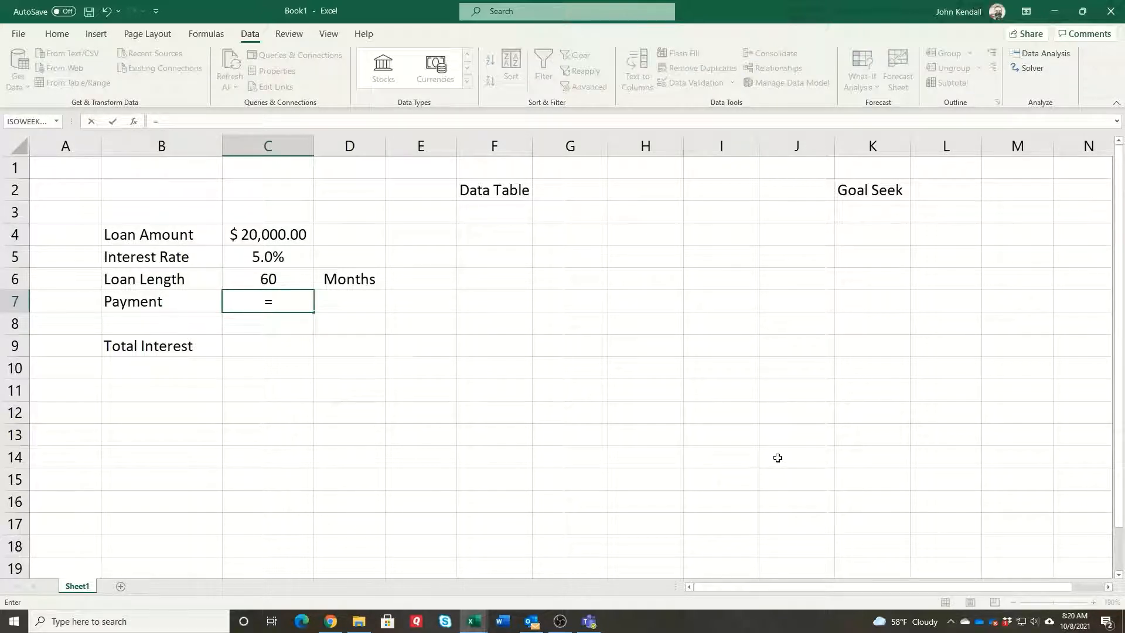
{"action": "type", "text": "pmt("}
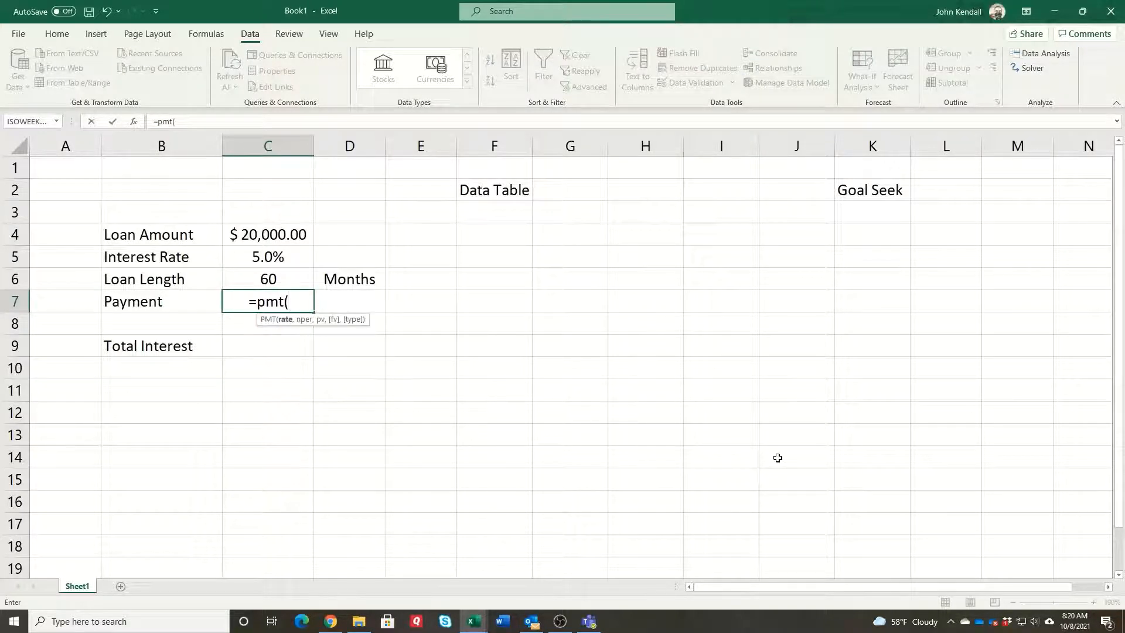
{"action": "left_click", "coordinate": [135, 122]}
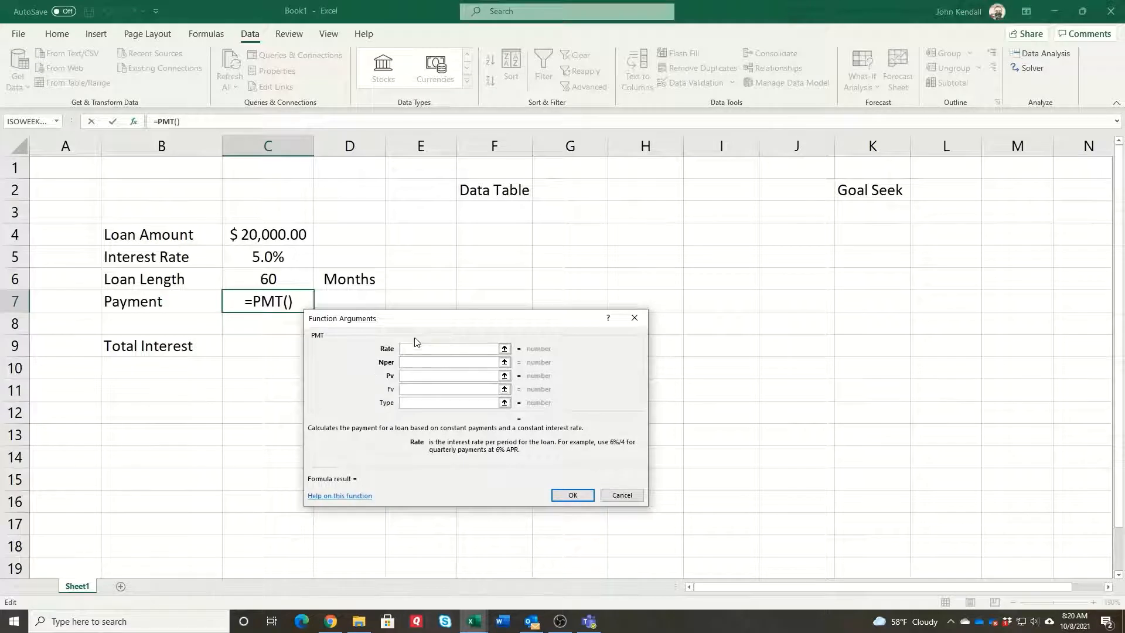
{"action": "left_click_drag", "start_coordinate": [444, 323], "coordinate": [535, 286]}
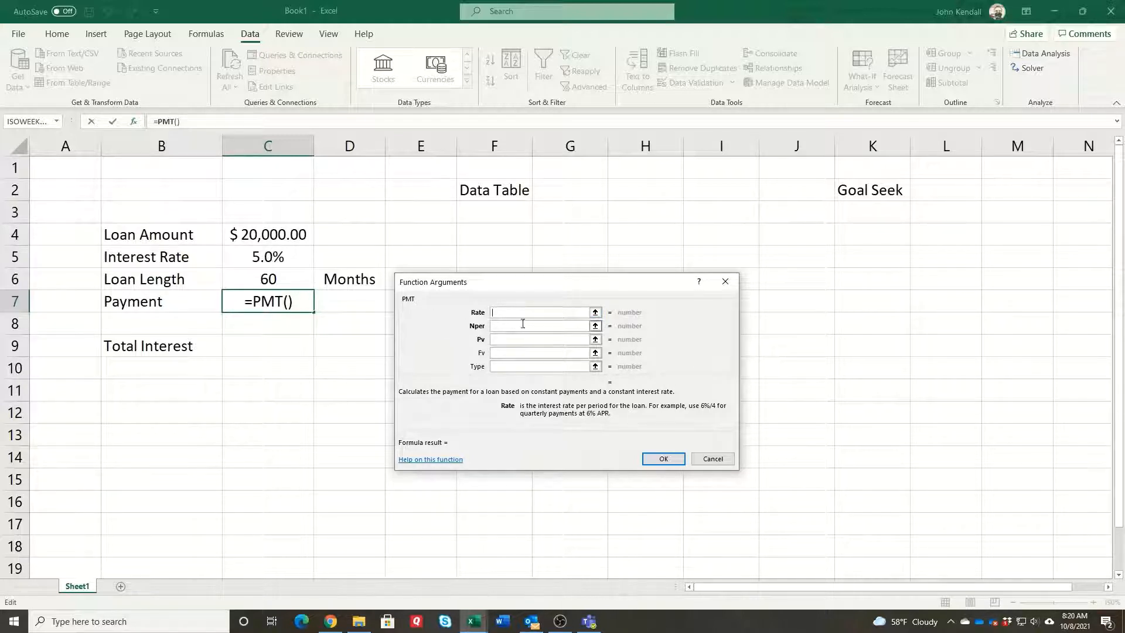
{"action": "left_click", "coordinate": [253, 260]}
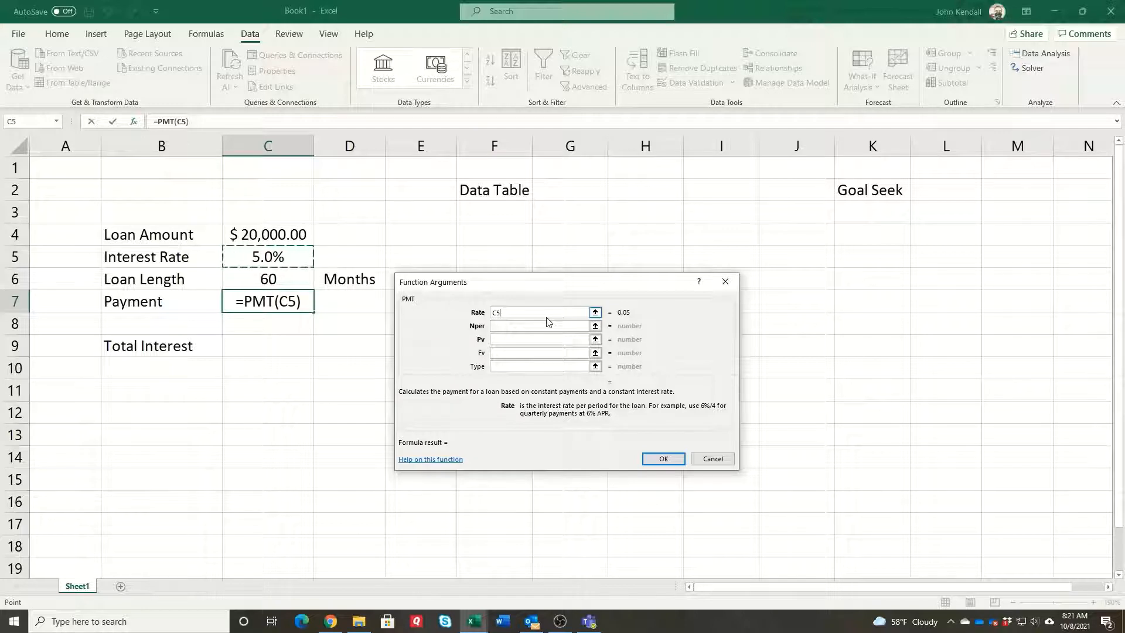
{"action": "type", "text": "/12"}
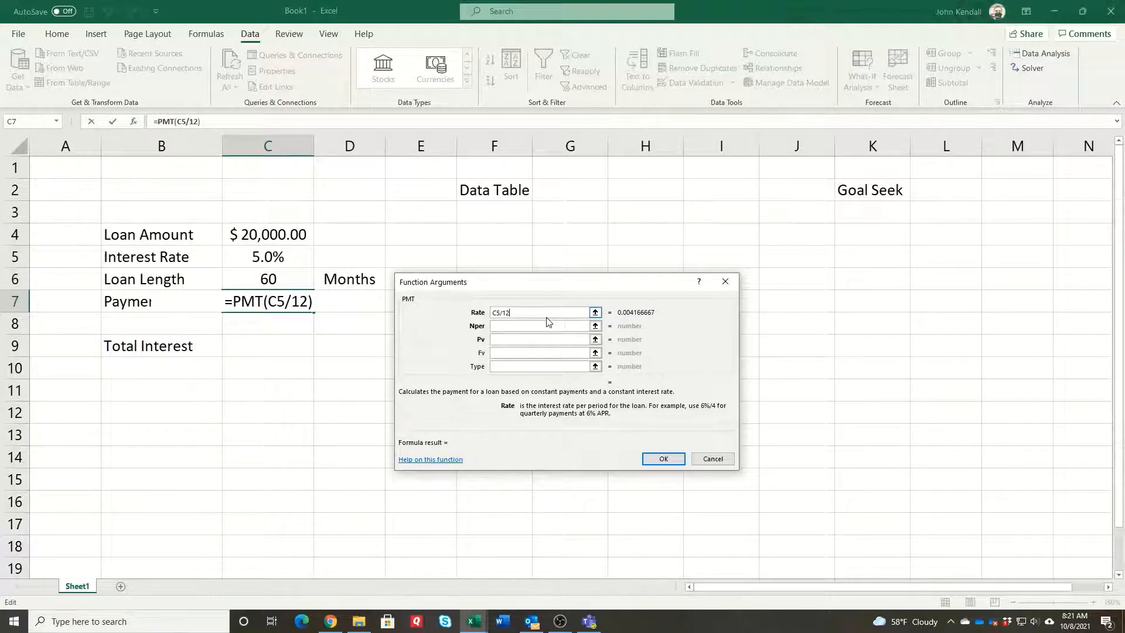
Complete the payment function with Nper C6, Pv C4, Fv 0 and Type 1
{"action": "key", "text": "Tab"}
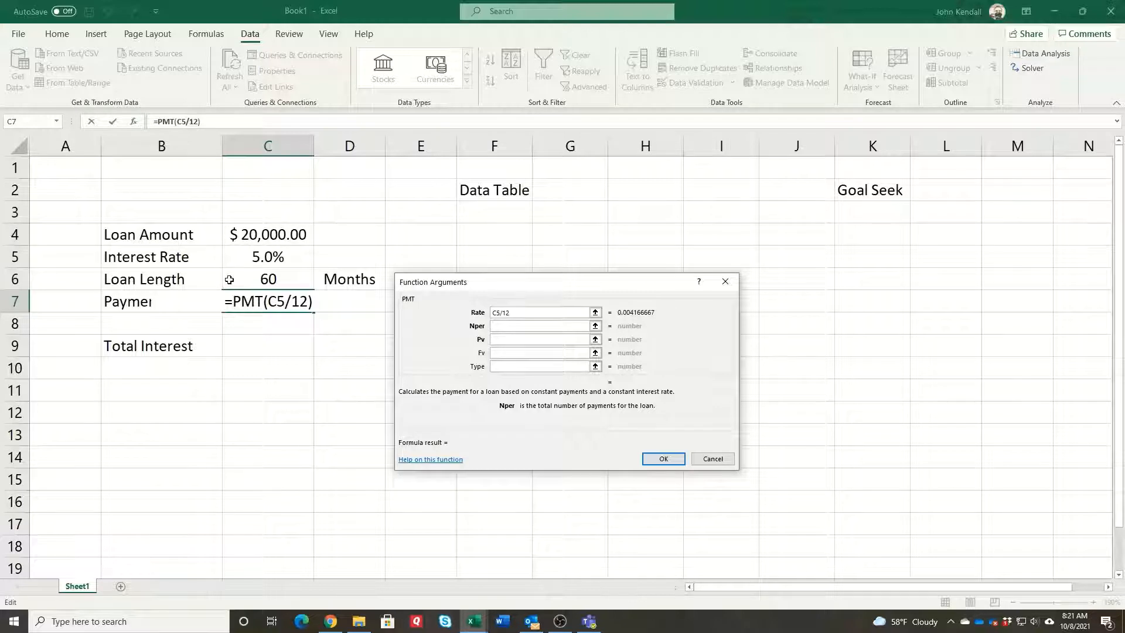
{"action": "left_click", "coordinate": [256, 281]}
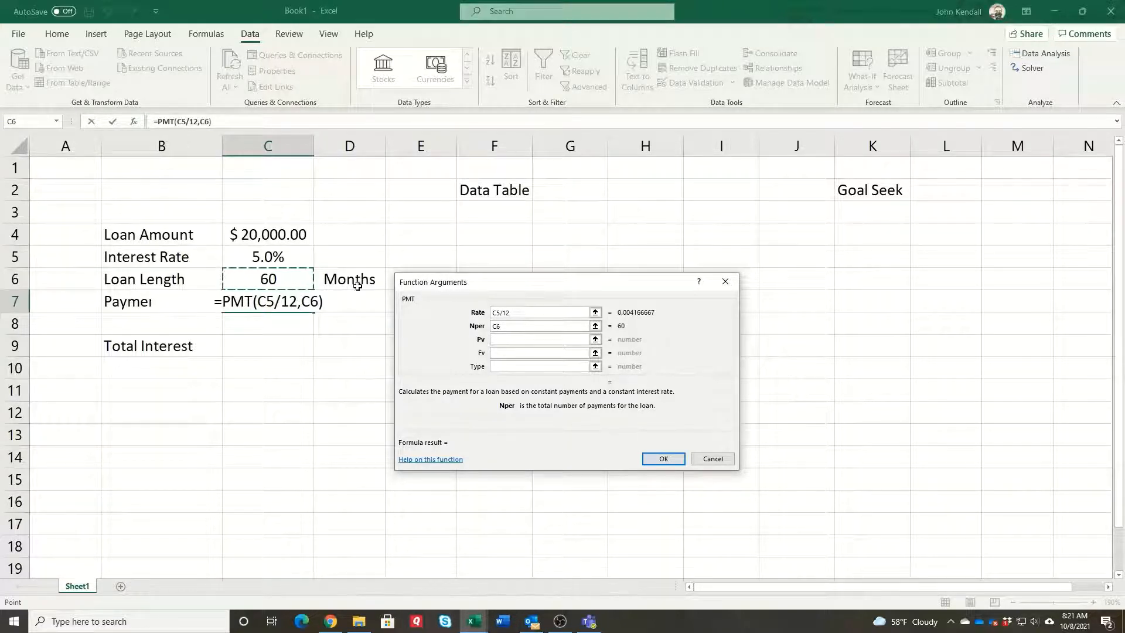
{"action": "left_click", "coordinate": [501, 341]}
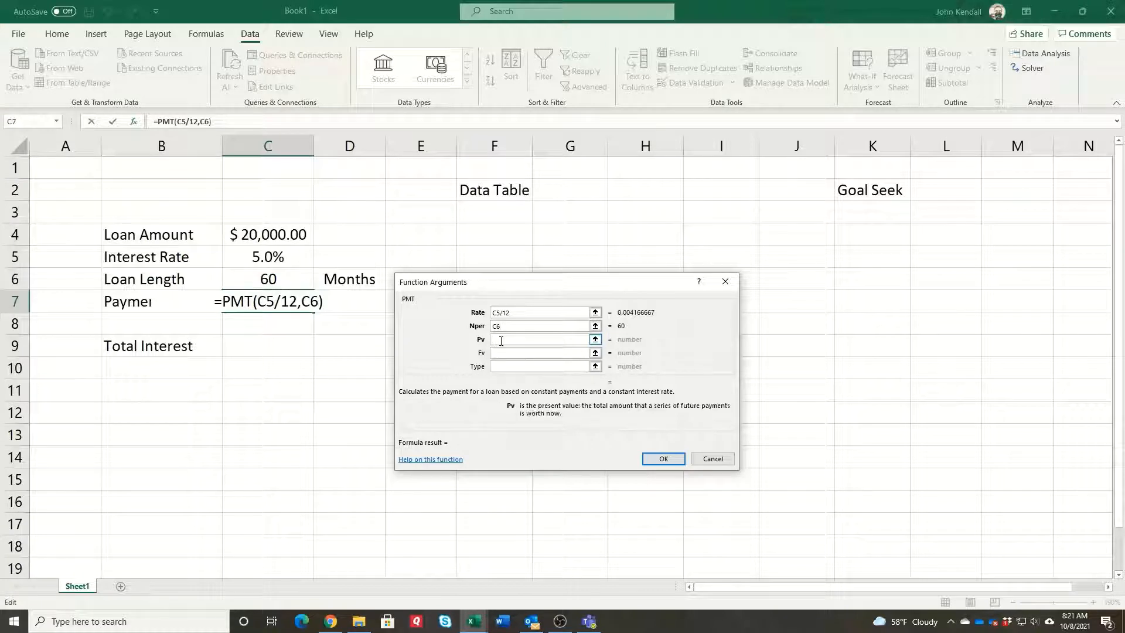
{"action": "left_click", "coordinate": [262, 232]}
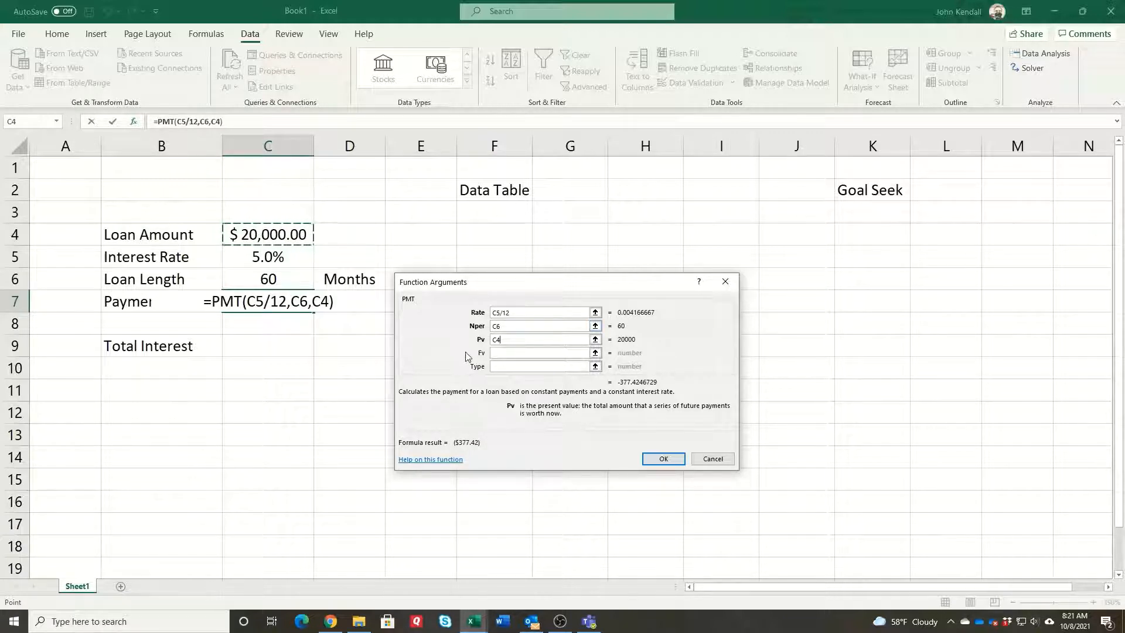
{"action": "left_click", "coordinate": [503, 354]}
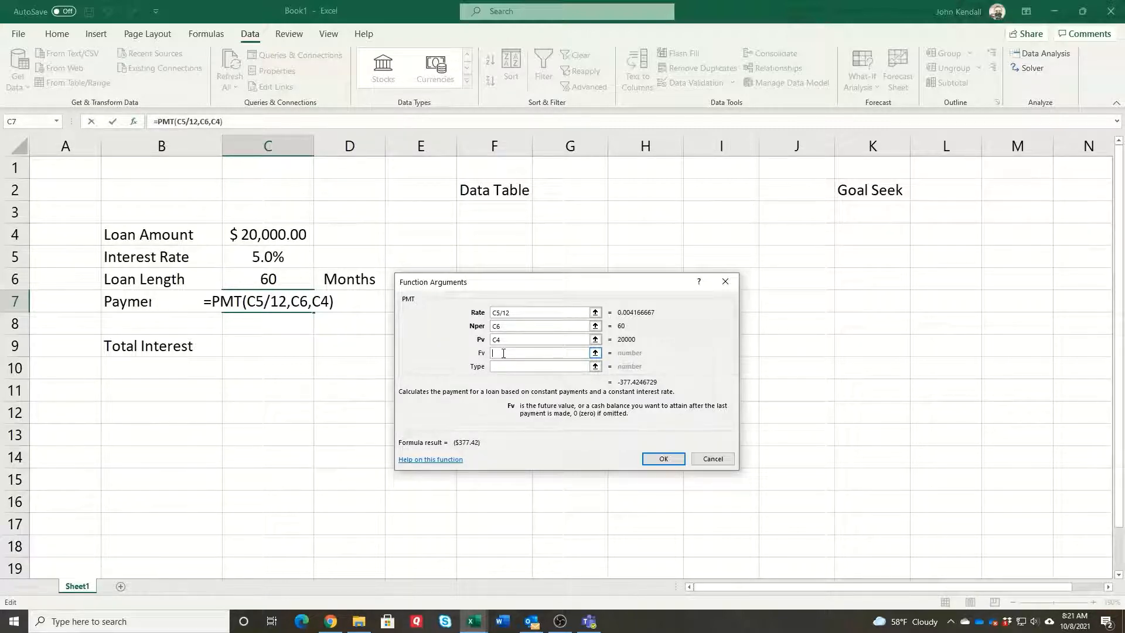
{"action": "type", "text": "0"}
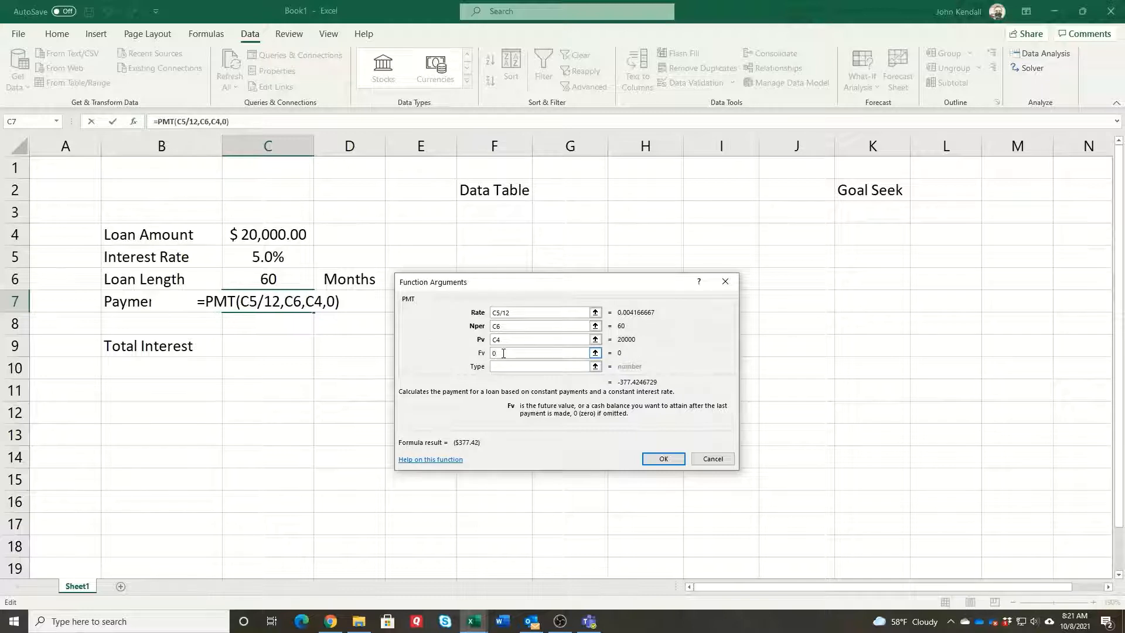
{"action": "key", "text": "Tab"}
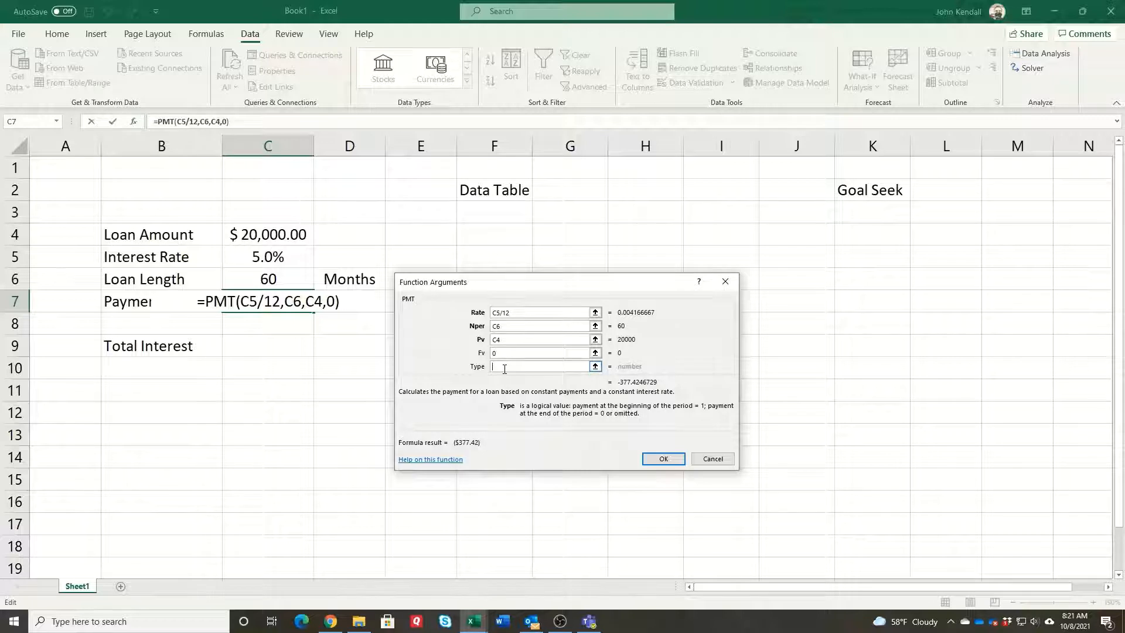
{"action": "type", "text": "1"}
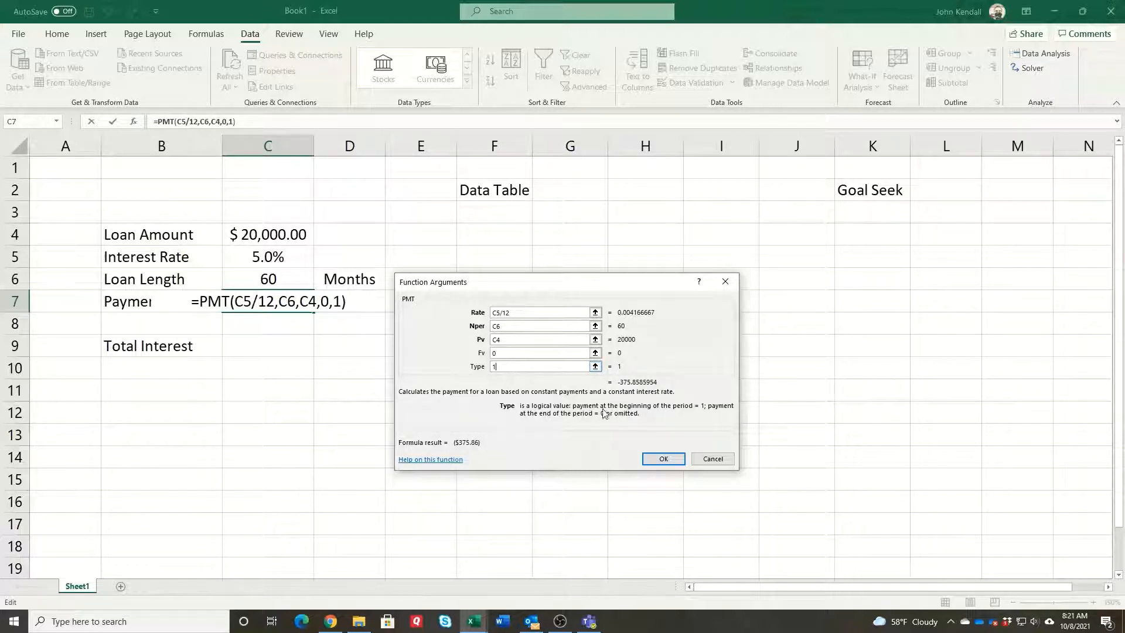
{"action": "left_click", "coordinate": [664, 458]}
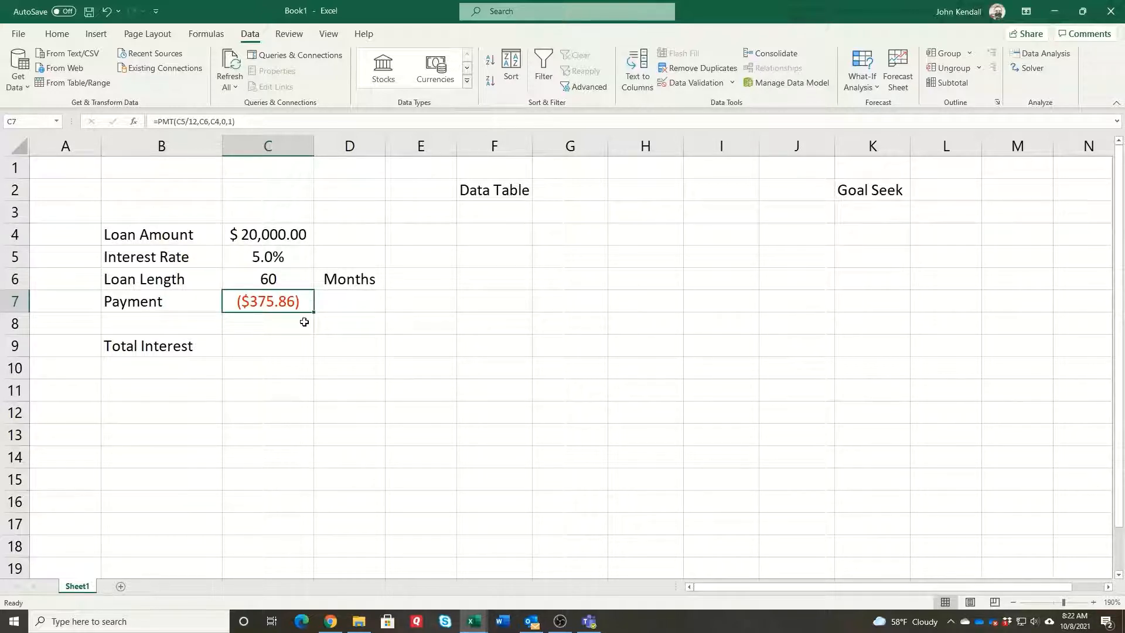
Enter the formula =C7*C6 in Total Interest cell C9, multiplying the payment by the loan length
{"action": "left_click", "coordinate": [264, 341]}
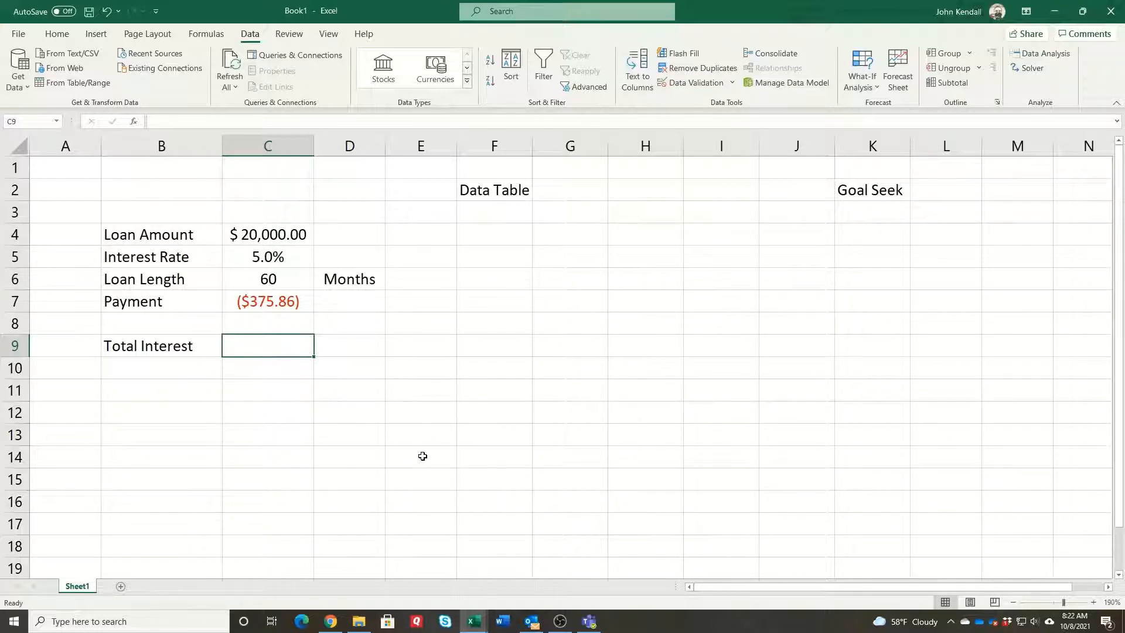
{"action": "type", "text": "="}
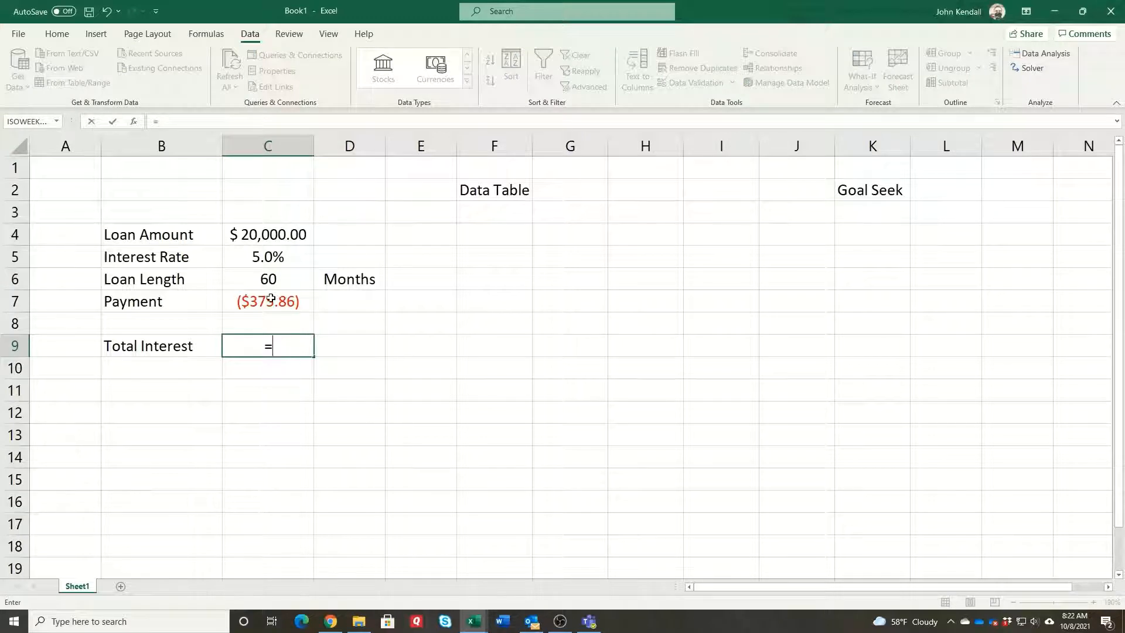
{"action": "left_click", "coordinate": [271, 302]}
{"action": "type", "text": "*"}
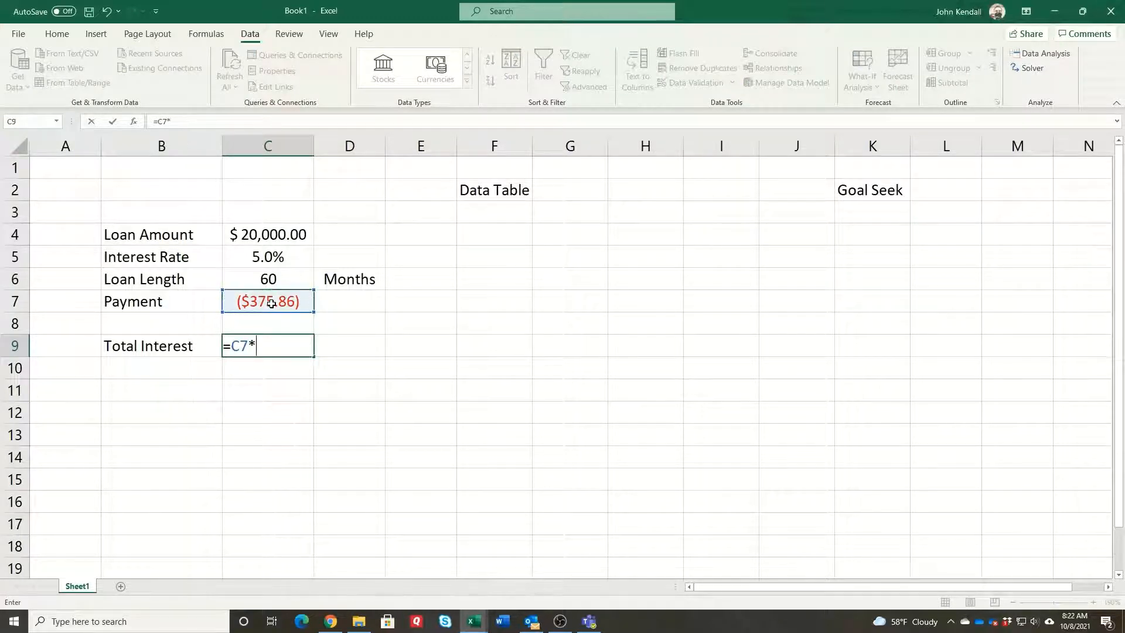
{"action": "left_click", "coordinate": [267, 279]}
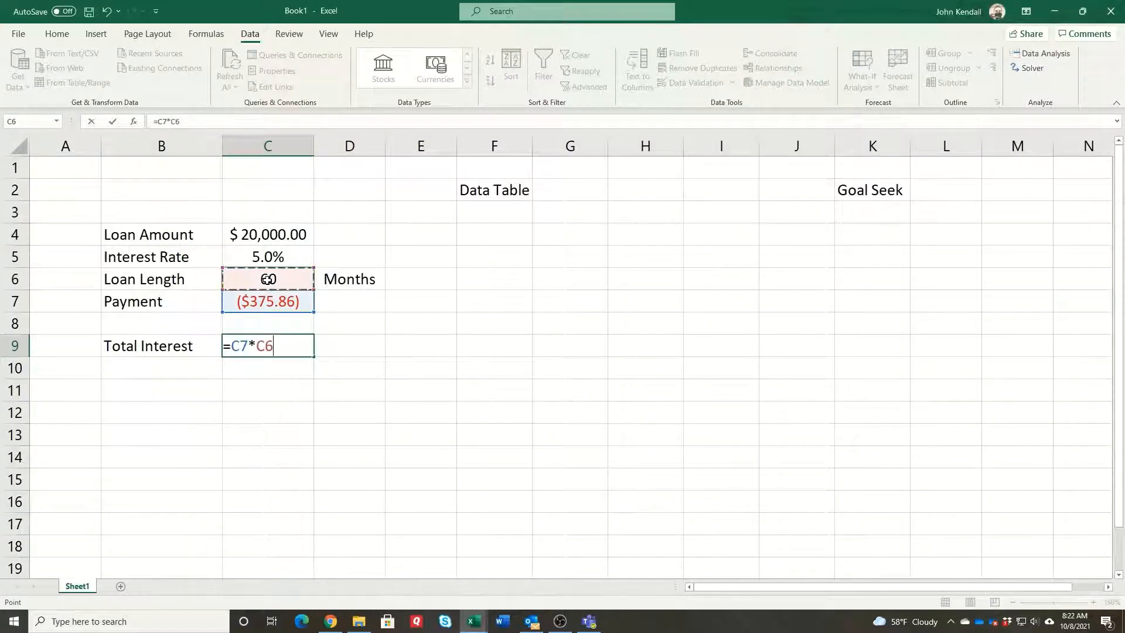
{"action": "key", "text": "Return"}
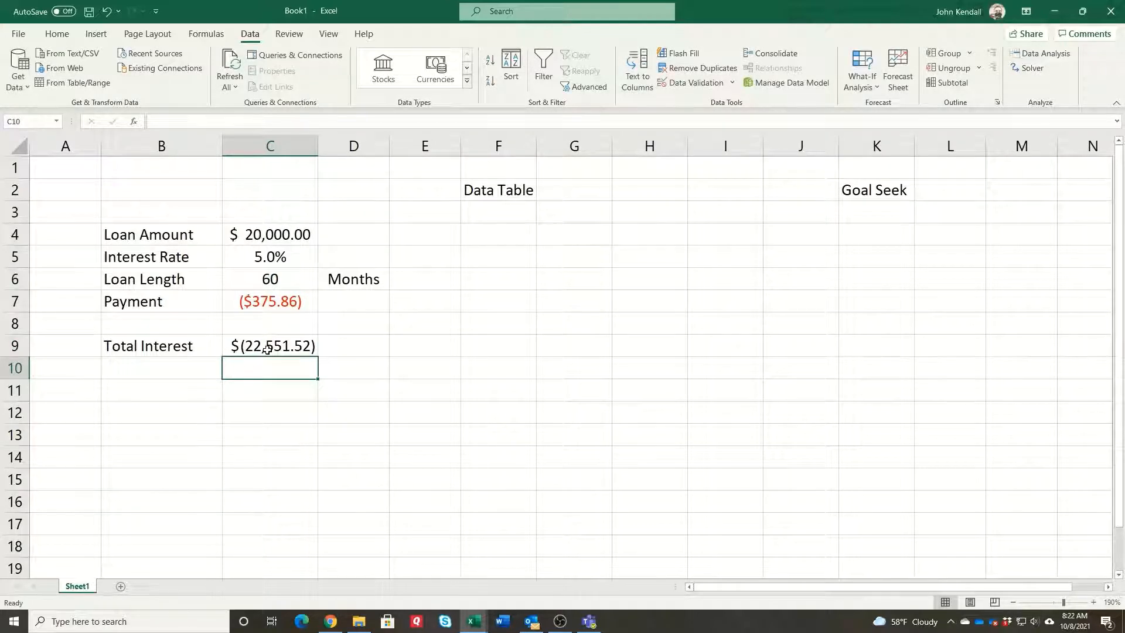
Extend the Total Interest formula with the loan amount so it reads =C7*C6+C4
{"action": "left_click", "coordinate": [268, 350]}
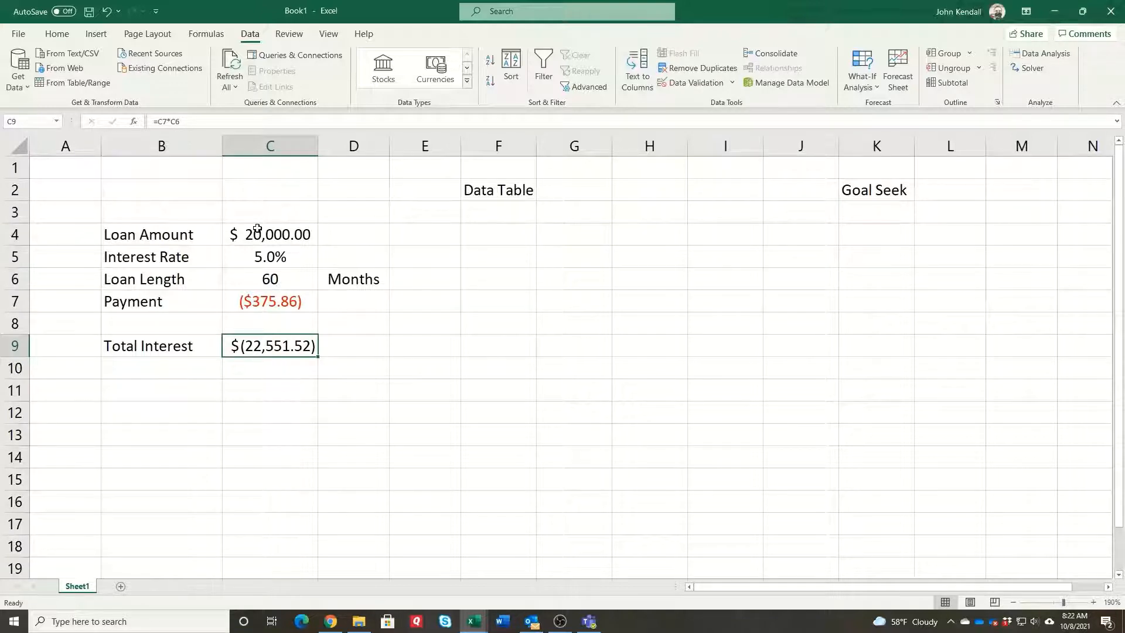
{"action": "left_click", "coordinate": [219, 121]}
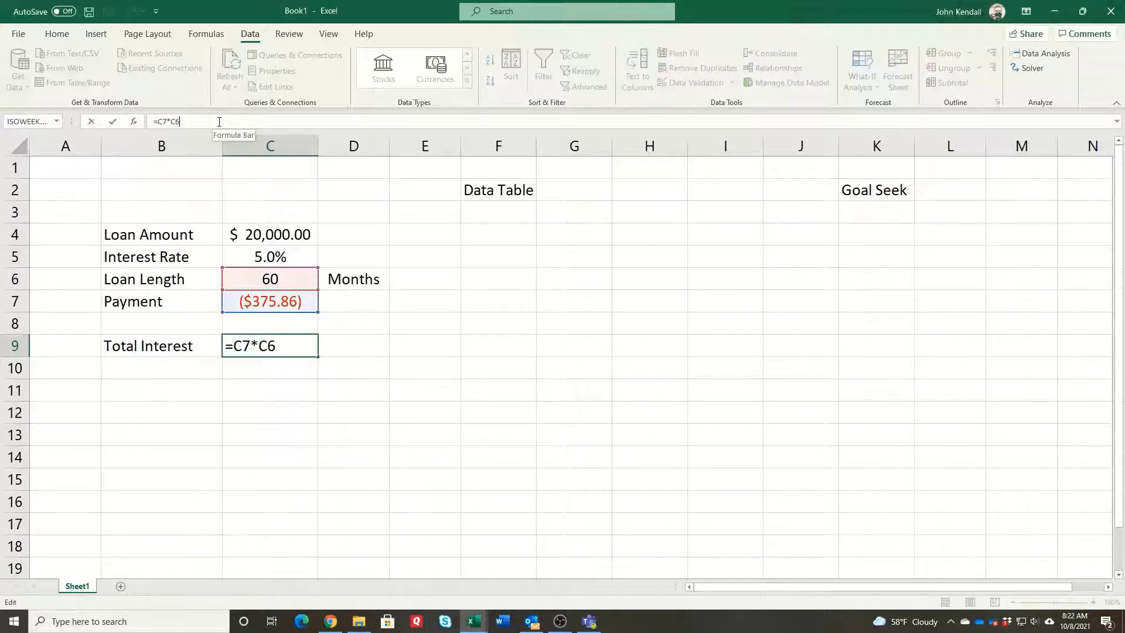
{"action": "type", "text": "+"}
{"action": "left_click", "coordinate": [297, 234]}
{"action": "key", "text": "Return"}
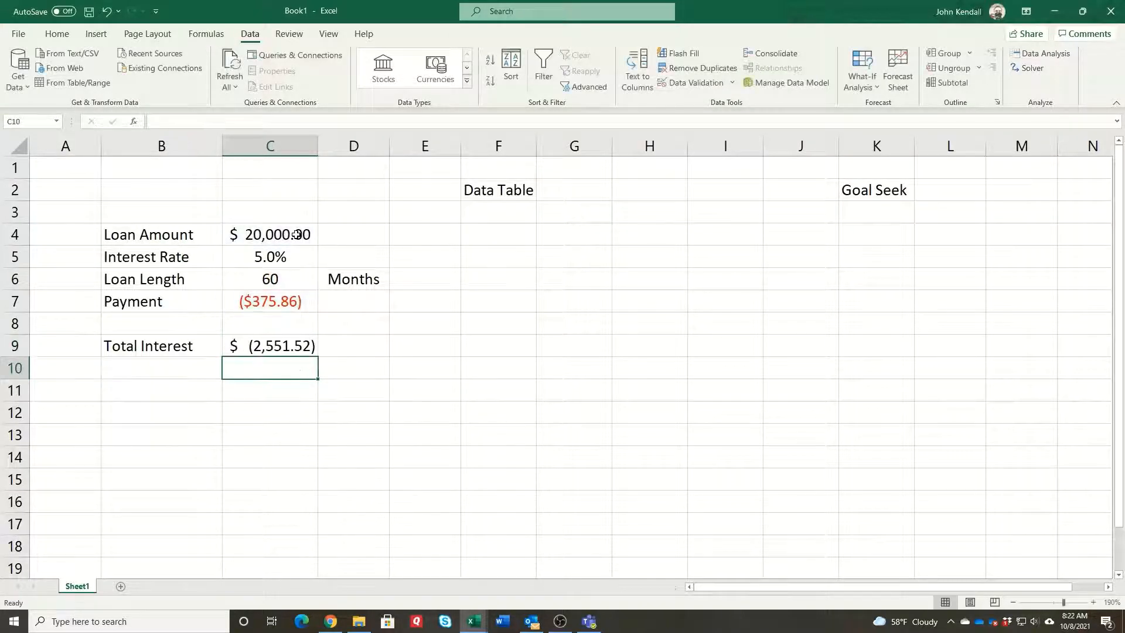
{"action": "left_click", "coordinate": [299, 341]}
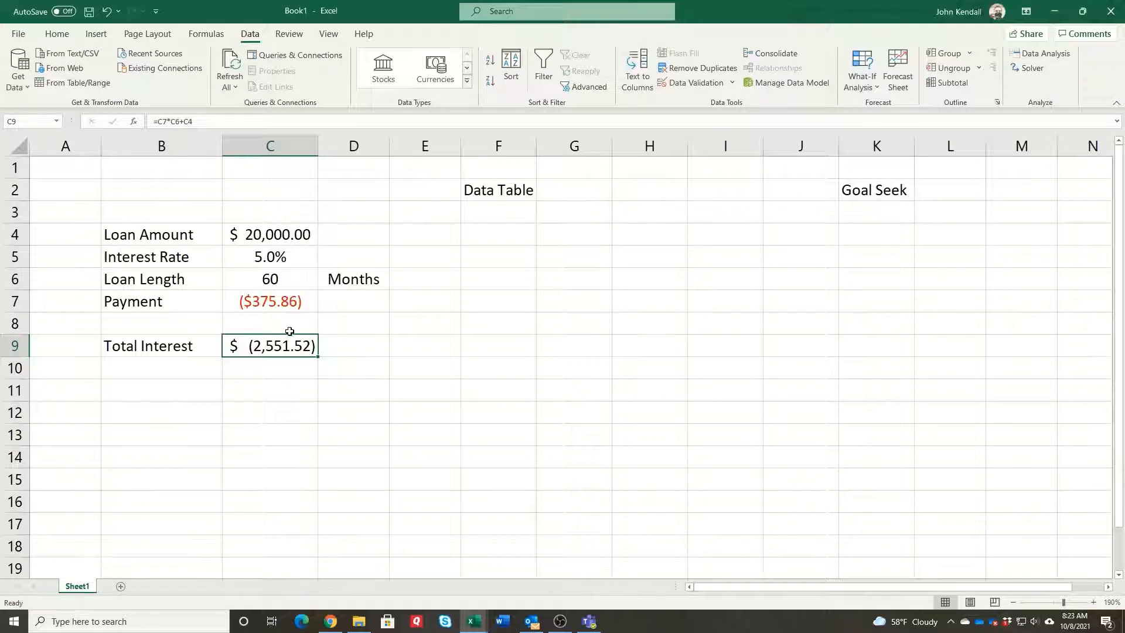
Change the loan length in C6 to 48 months
{"action": "left_click", "coordinate": [276, 277]}
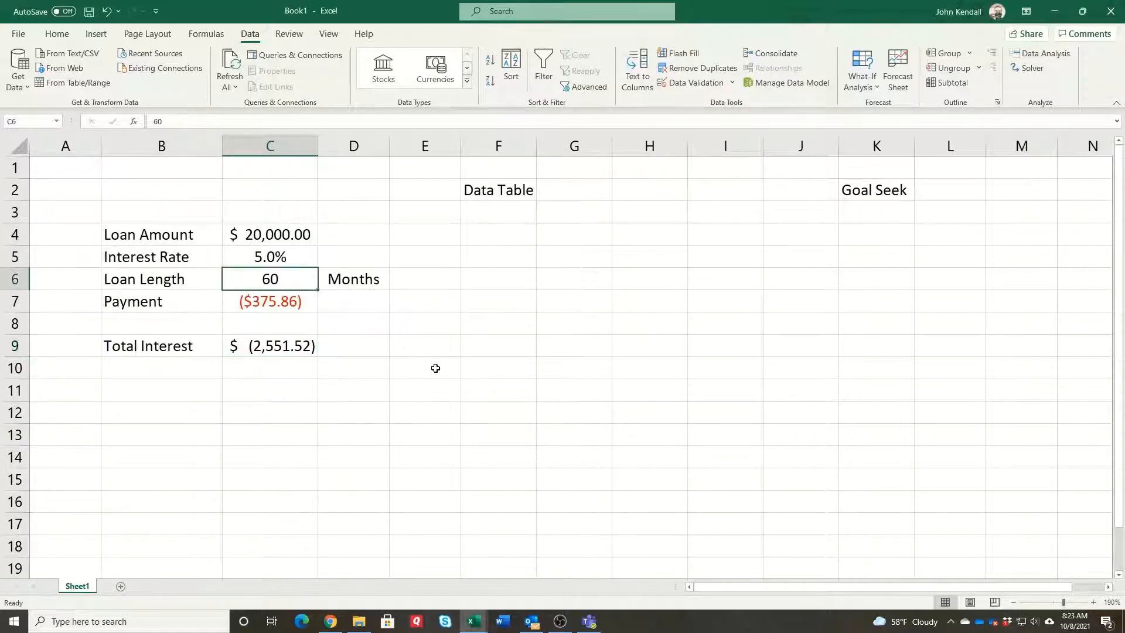
{"action": "type", "text": "48"}
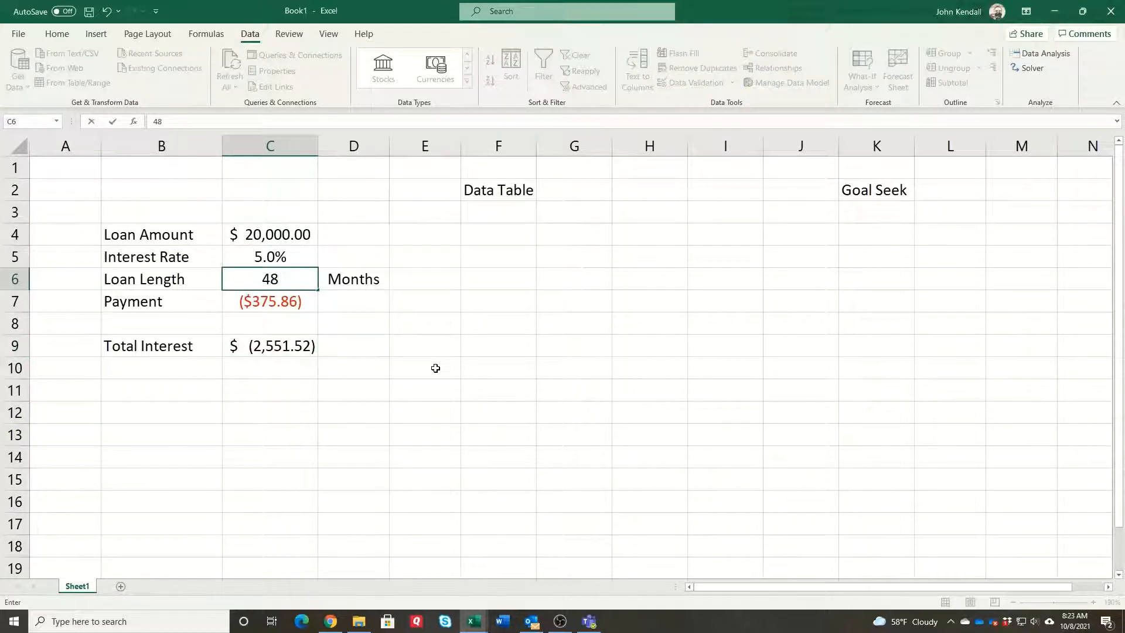
{"action": "key", "text": "Return"}
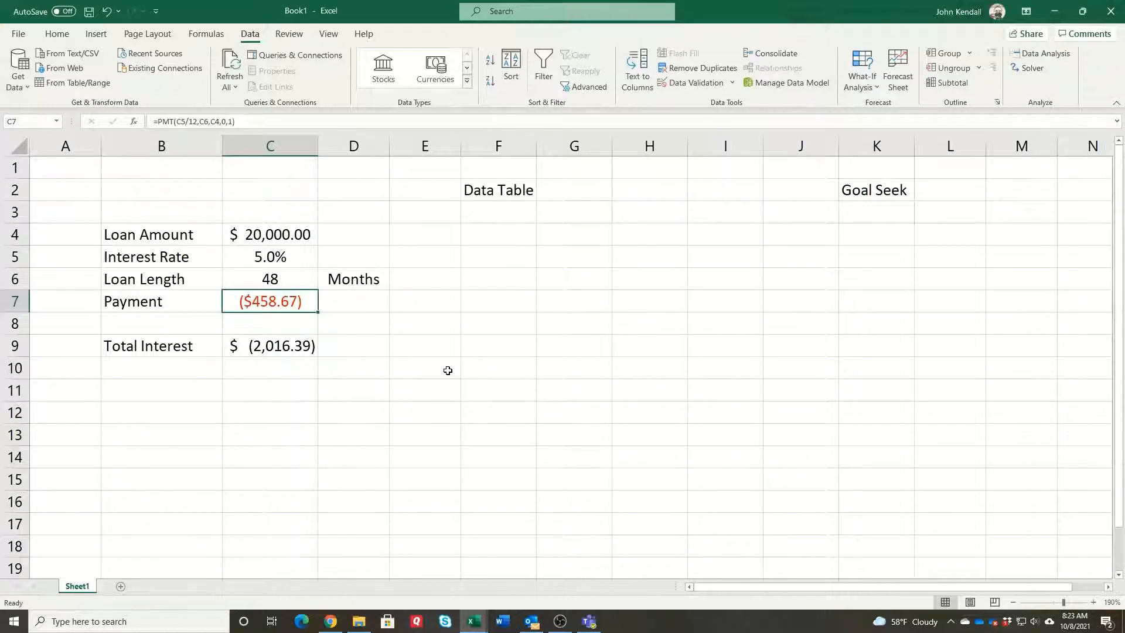
{"action": "key", "text": "Up"}
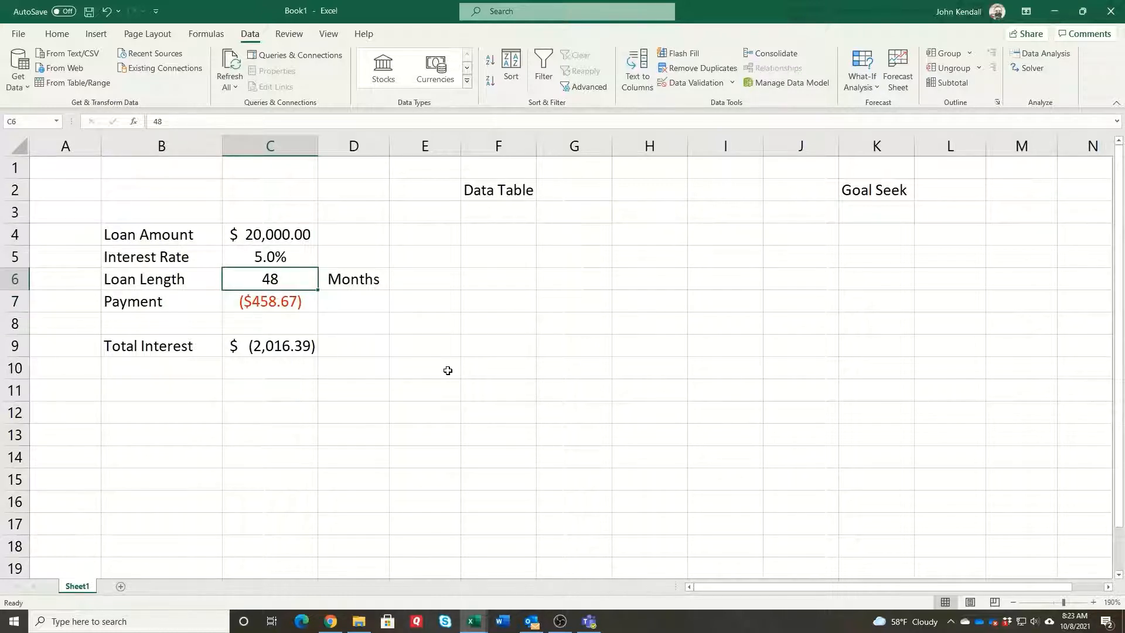
Change the loan length in C6 to 72 months and check the Total Interest cell
{"action": "type", "text": "72"}
{"action": "key", "text": "Return"}
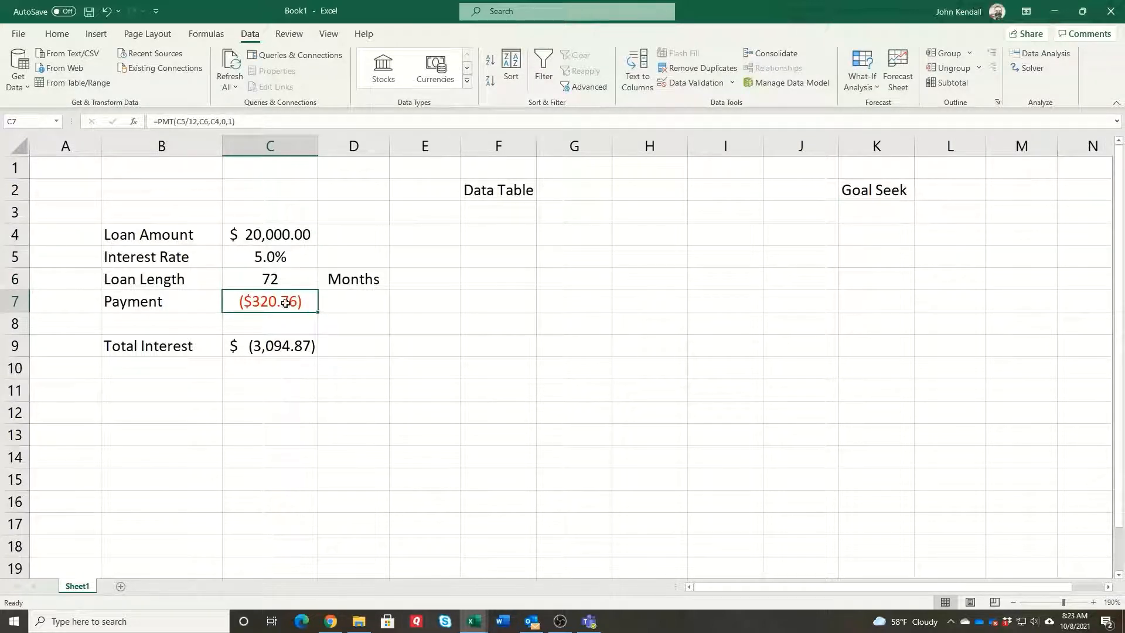
{"action": "left_click", "coordinate": [292, 352]}
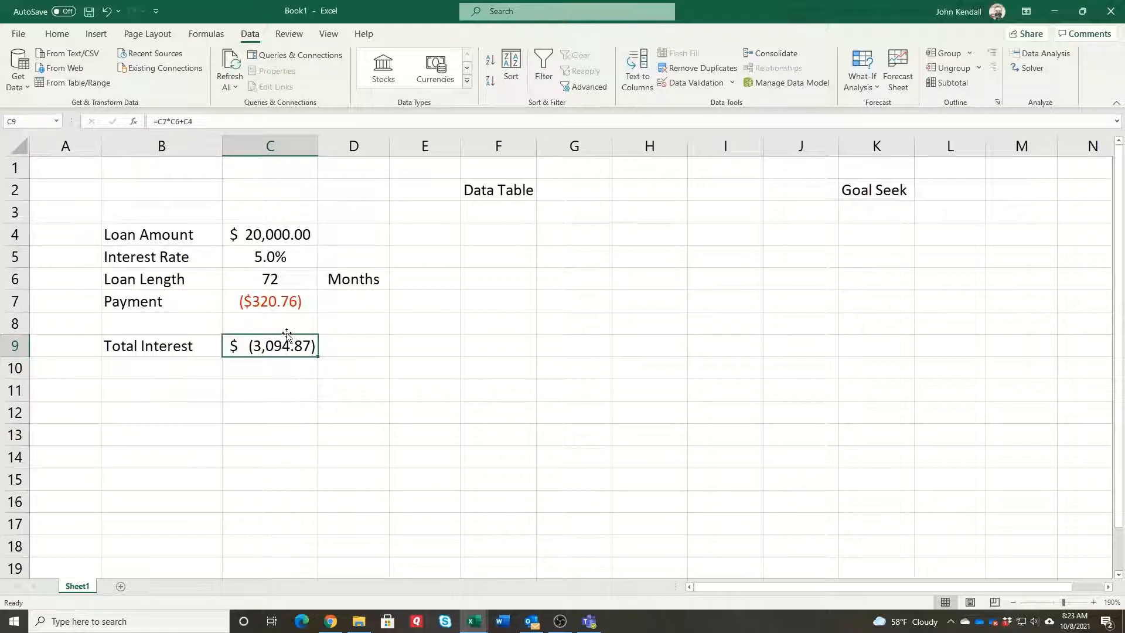
{"action": "left_click", "coordinate": [283, 281]}
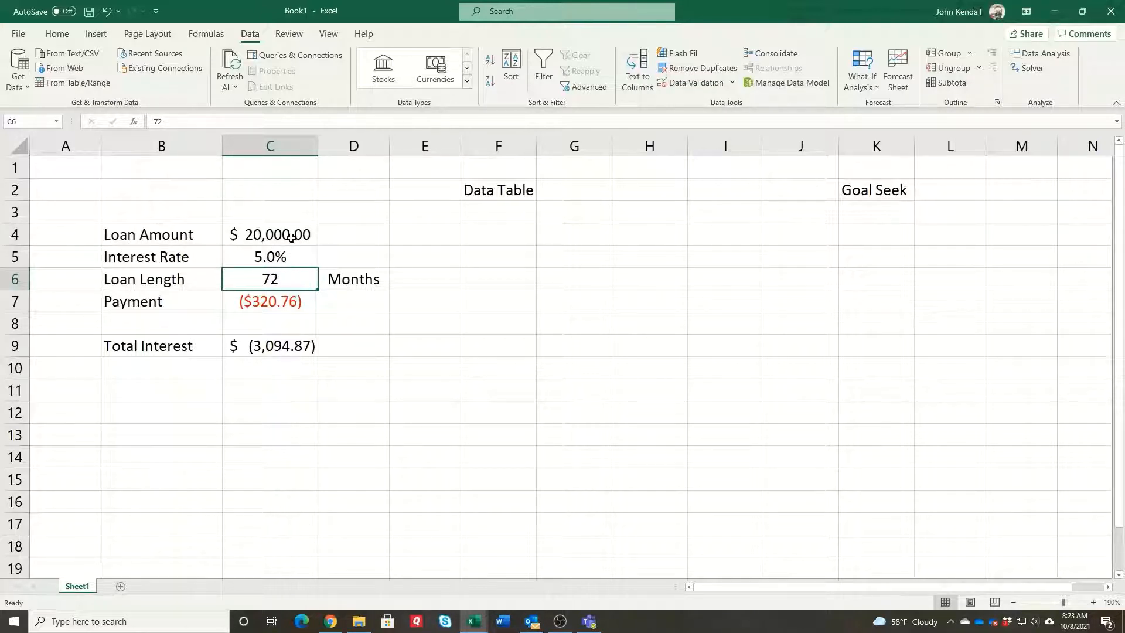
Set the interest rate in C5 to 4%
{"action": "left_click", "coordinate": [293, 261]}
{"action": "type", "text": "4%"}
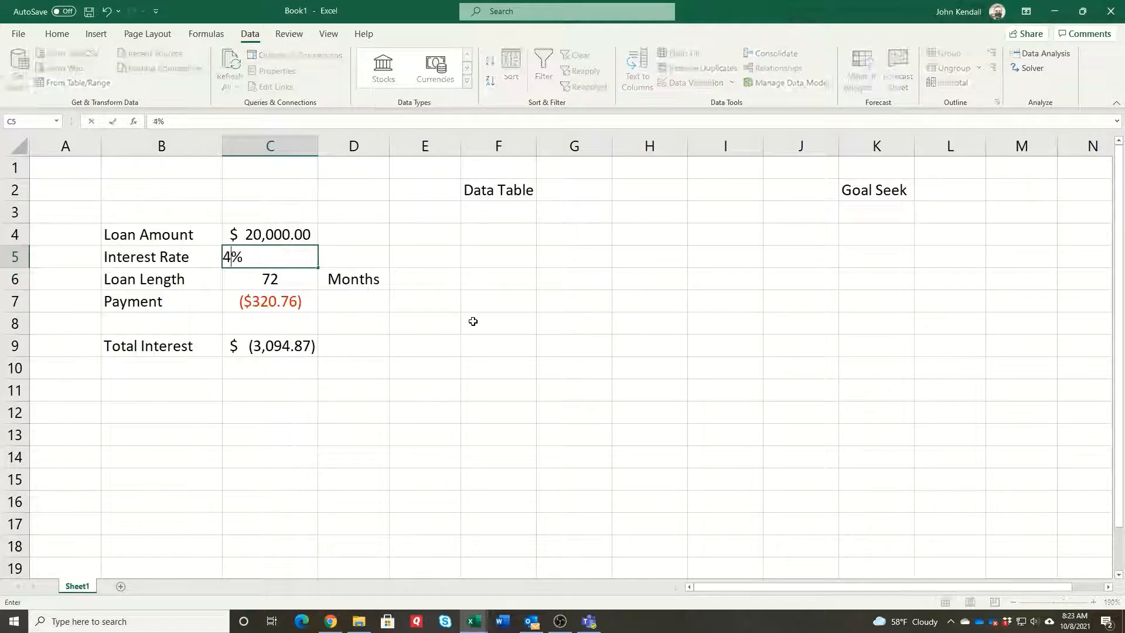
{"action": "key", "text": "Return"}
{"action": "key", "text": "Up"}
{"action": "key", "text": "Up"}
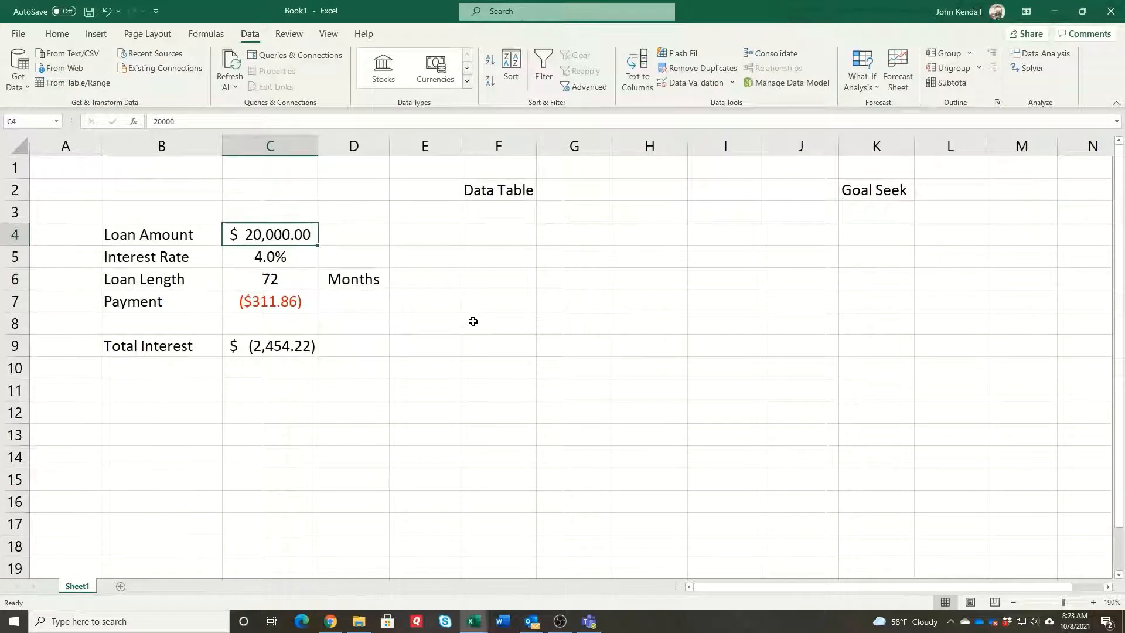
{"action": "key", "text": "Down"}
{"action": "key", "text": "Down"}
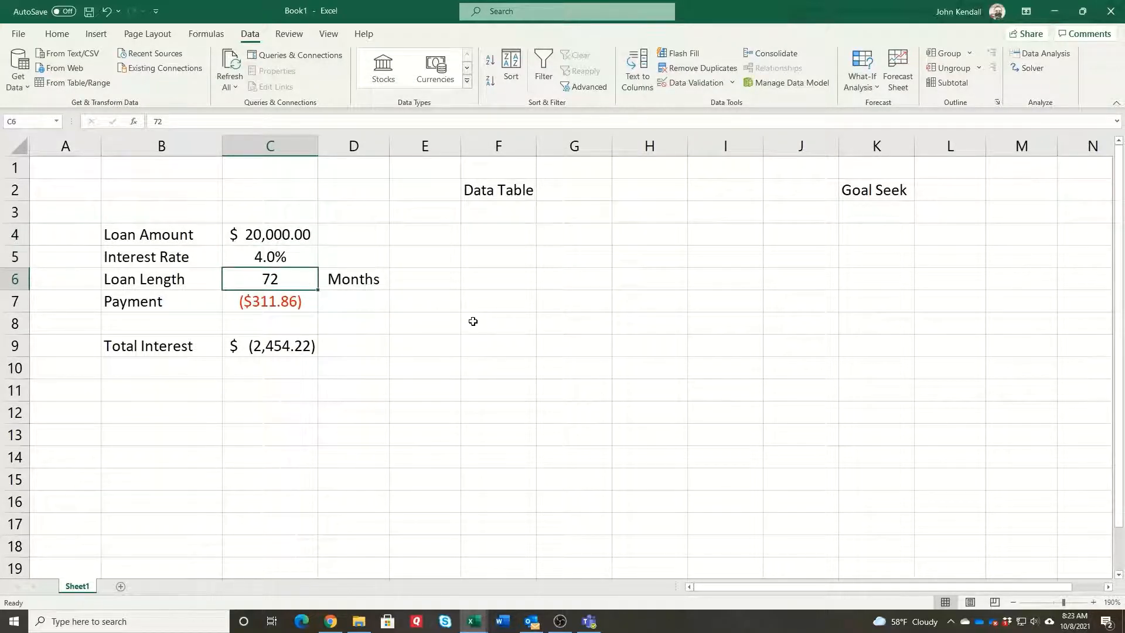
{"action": "key", "text": "Up"}
{"action": "key", "text": "Up"}
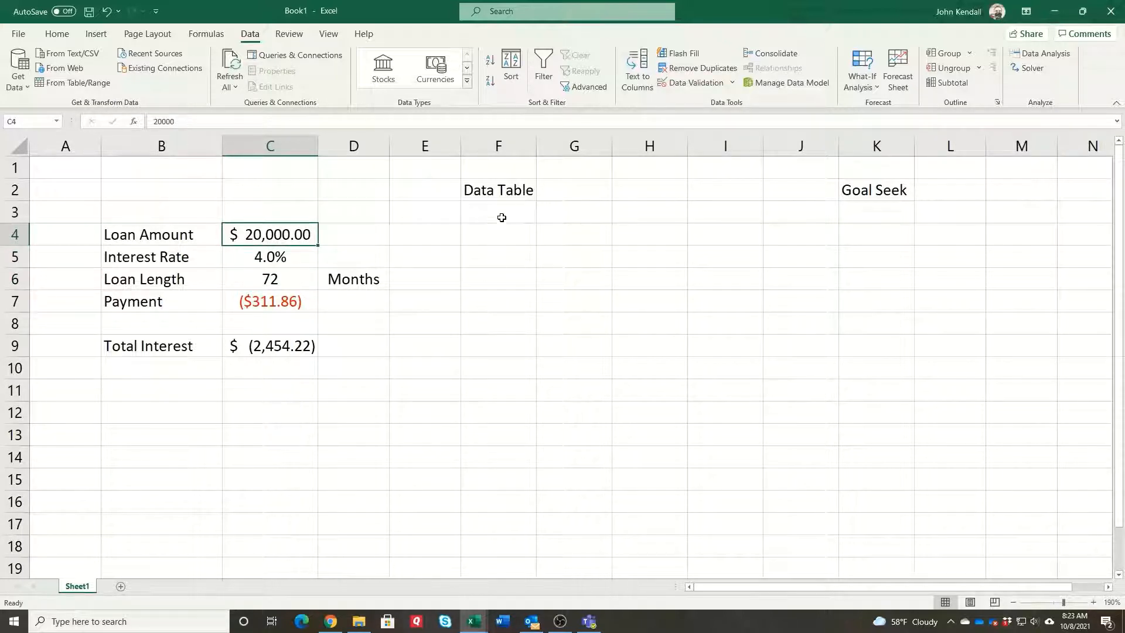
Enter 24 in F3 as the first loan length and the formula =F3+6 in F4 beneath it
{"action": "left_click", "coordinate": [504, 220]}
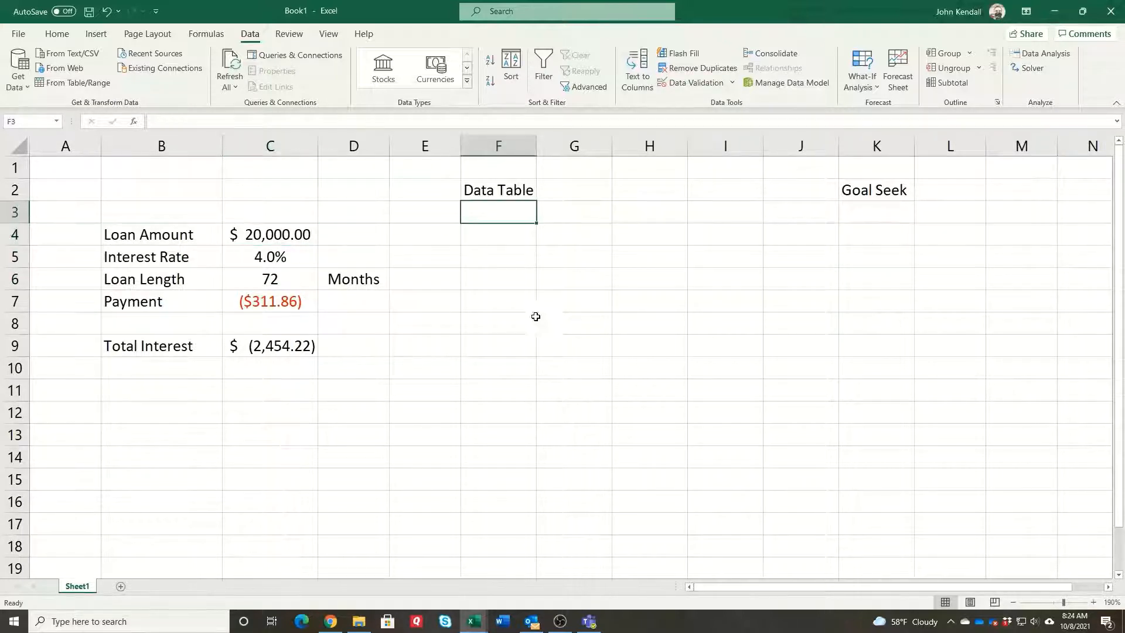
{"action": "left_click", "coordinate": [258, 279]}
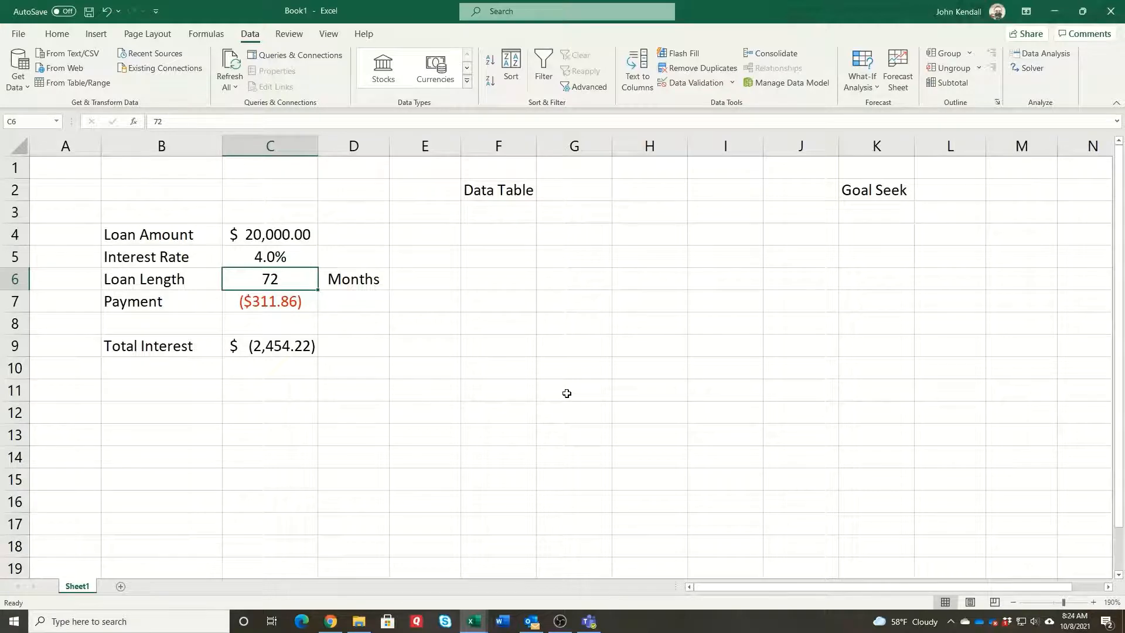
{"action": "left_click", "coordinate": [506, 218]}
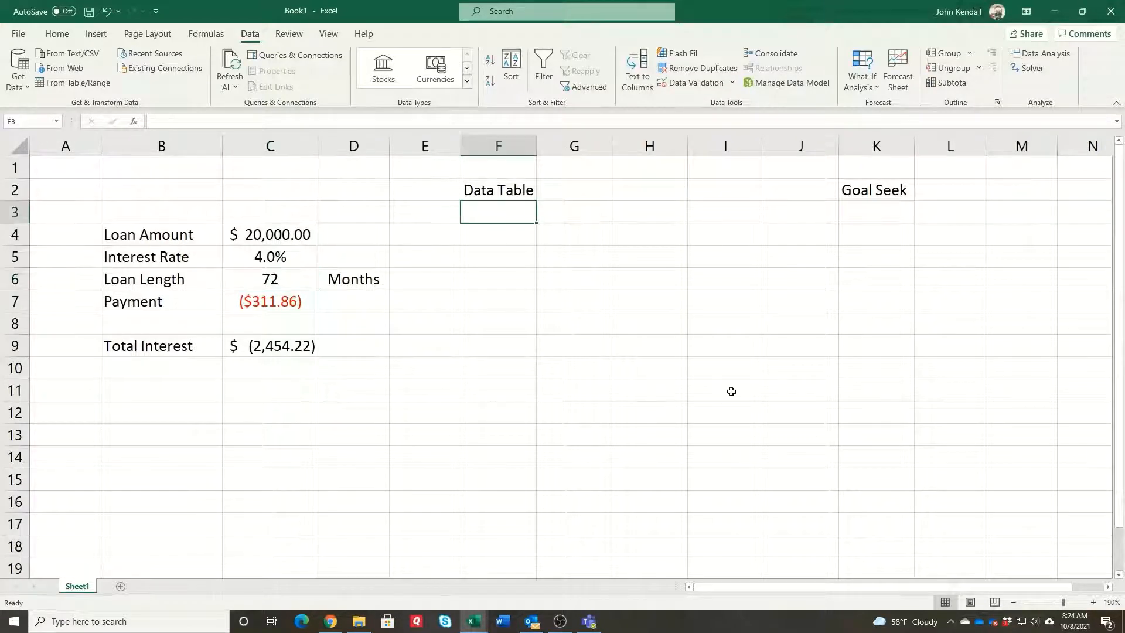
{"action": "type", "text": "24"}
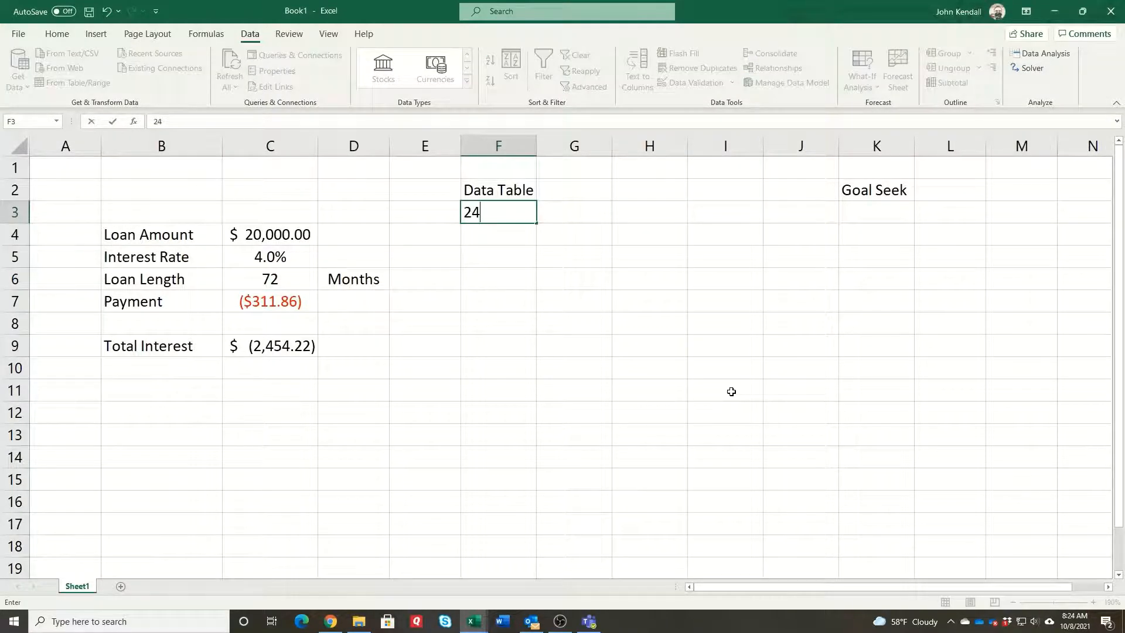
{"action": "key", "text": "Return"}
{"action": "type", "text": "=F36"}
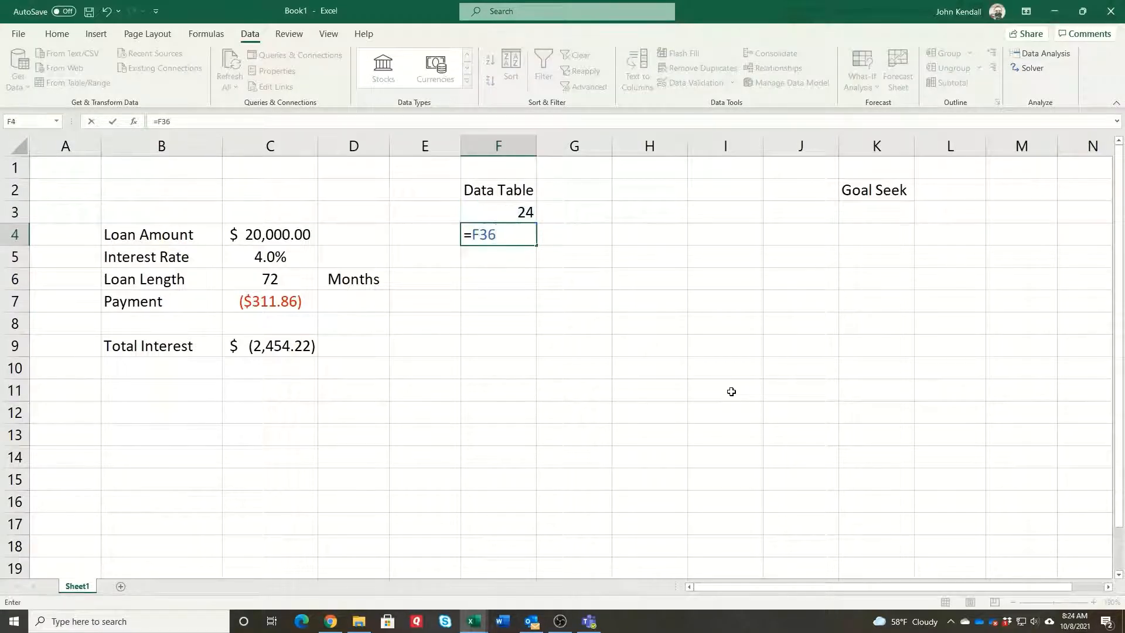
{"action": "key", "text": "BackSpace"}
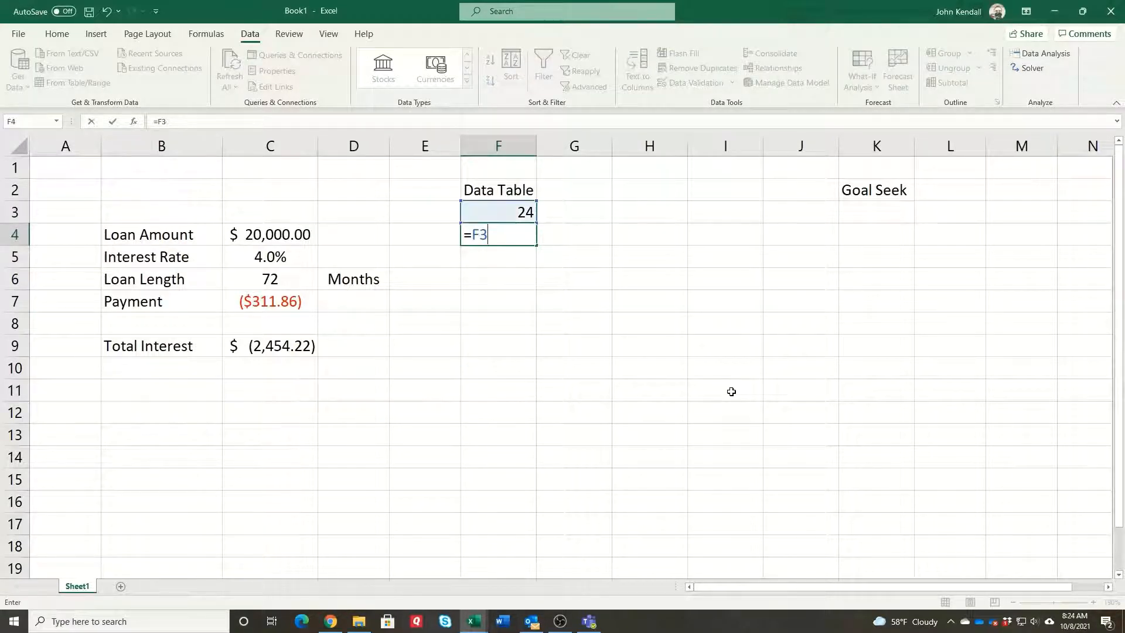
{"action": "type", "text": "+6"}
{"action": "key", "text": "Return"}
Fill the F4 formula down to F16 and clear the surplus loan lengths in F14:F16
{"action": "left_click", "coordinate": [521, 240]}
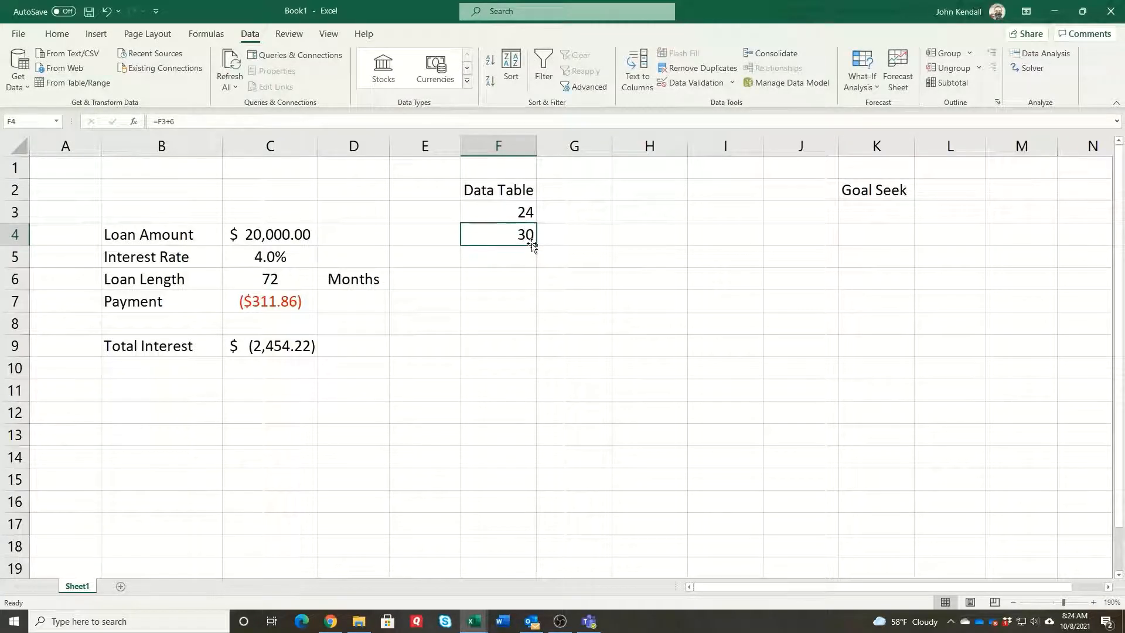
{"action": "left_click_drag", "start_coordinate": [536, 244], "coordinate": [527, 507]}
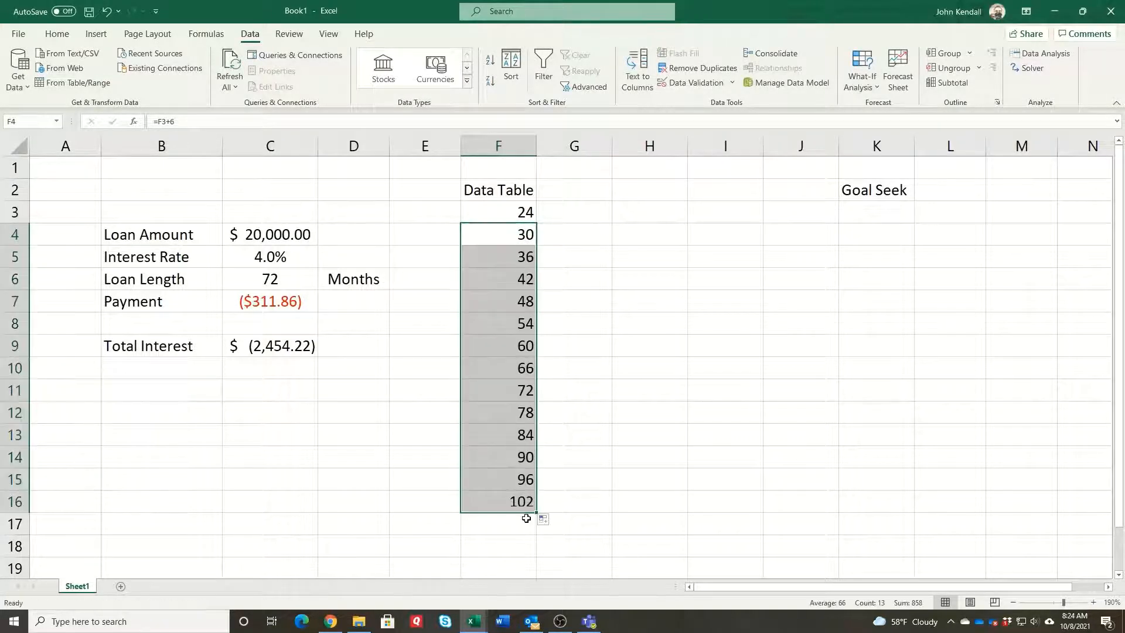
{"action": "left_click_drag", "start_coordinate": [522, 460], "coordinate": [520, 503]}
{"action": "key", "text": "Delete"}
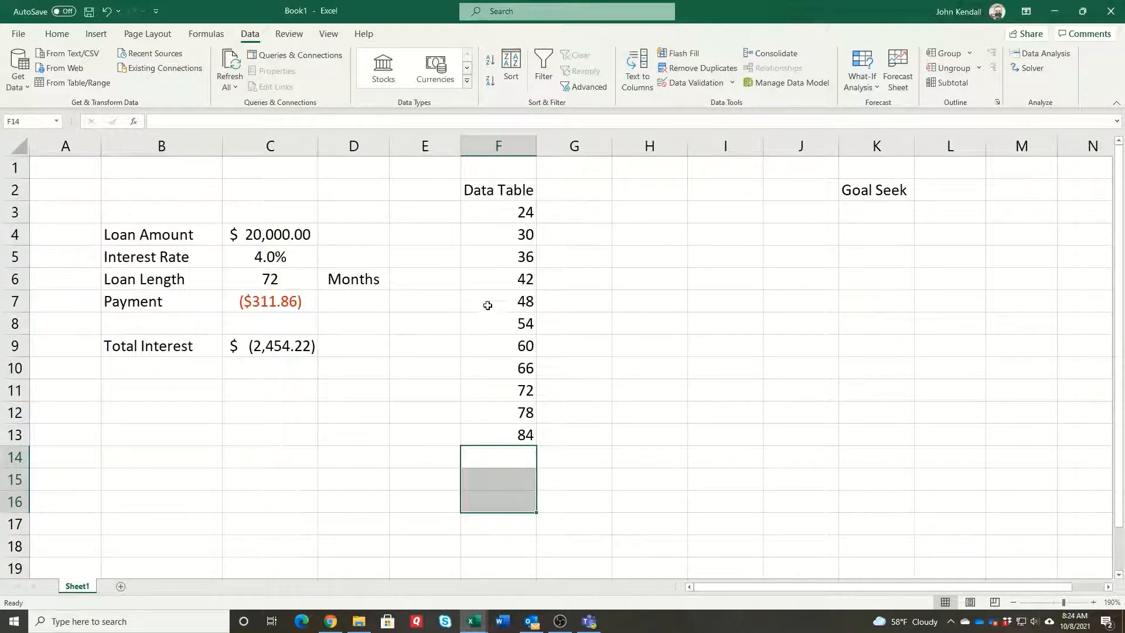
{"action": "left_click", "coordinate": [518, 413]}
{"action": "left_click_drag", "start_coordinate": [516, 212], "coordinate": [522, 433]}
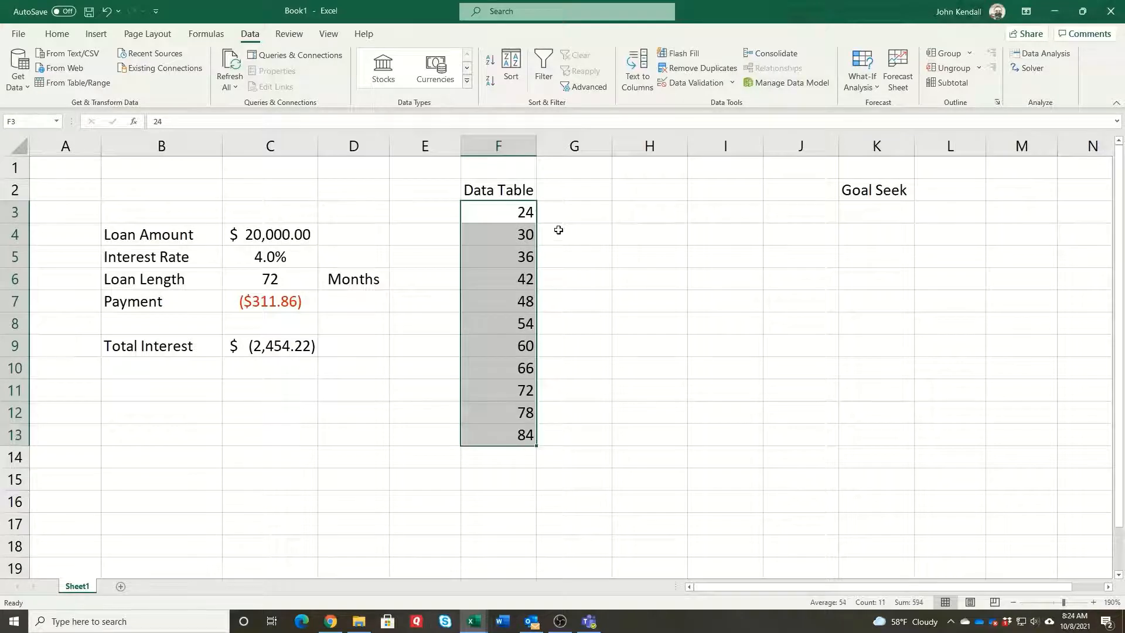
Enter =C7 in G2 to reference the payment at the head of the data table's result column
{"action": "left_click", "coordinate": [558, 215]}
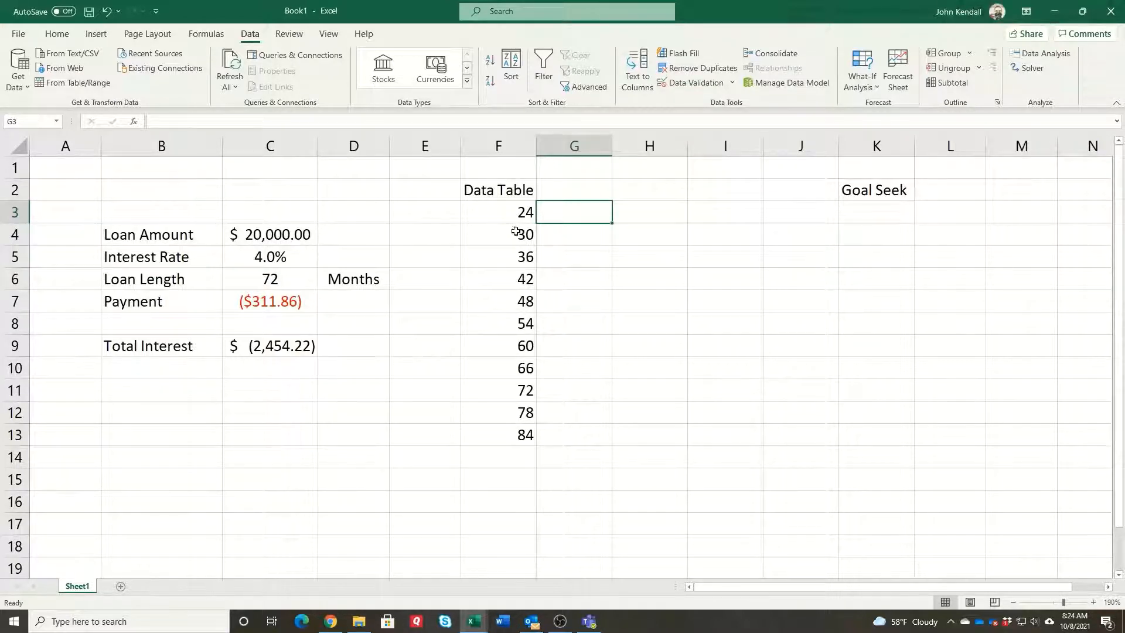
{"action": "left_click", "coordinate": [508, 184]}
{"action": "left_click", "coordinate": [556, 186]}
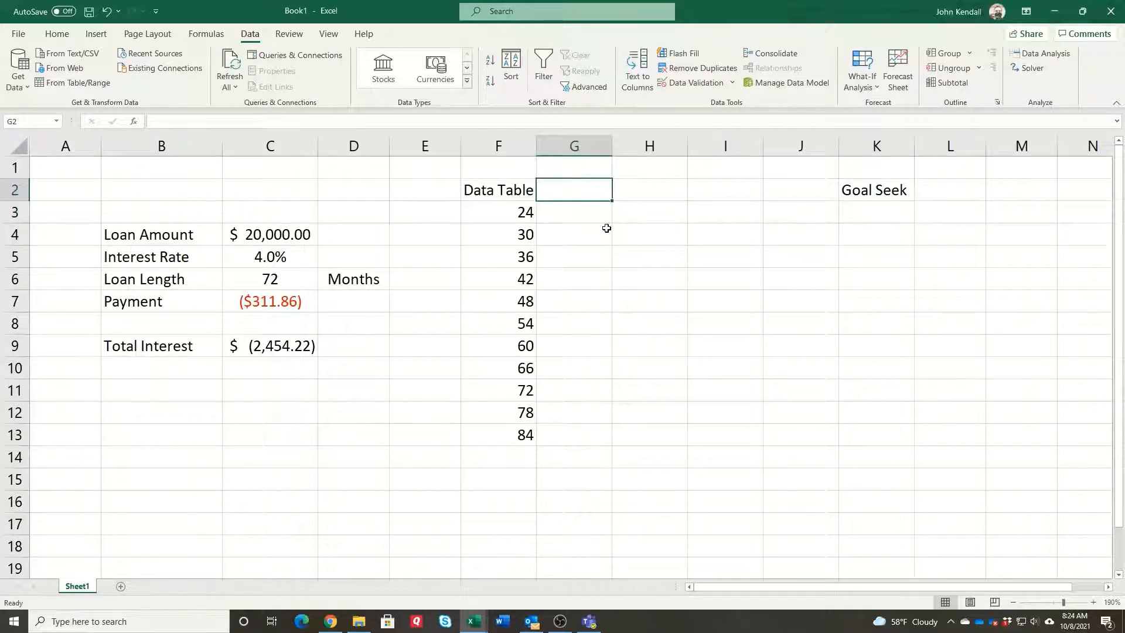
{"action": "type", "text": "="}
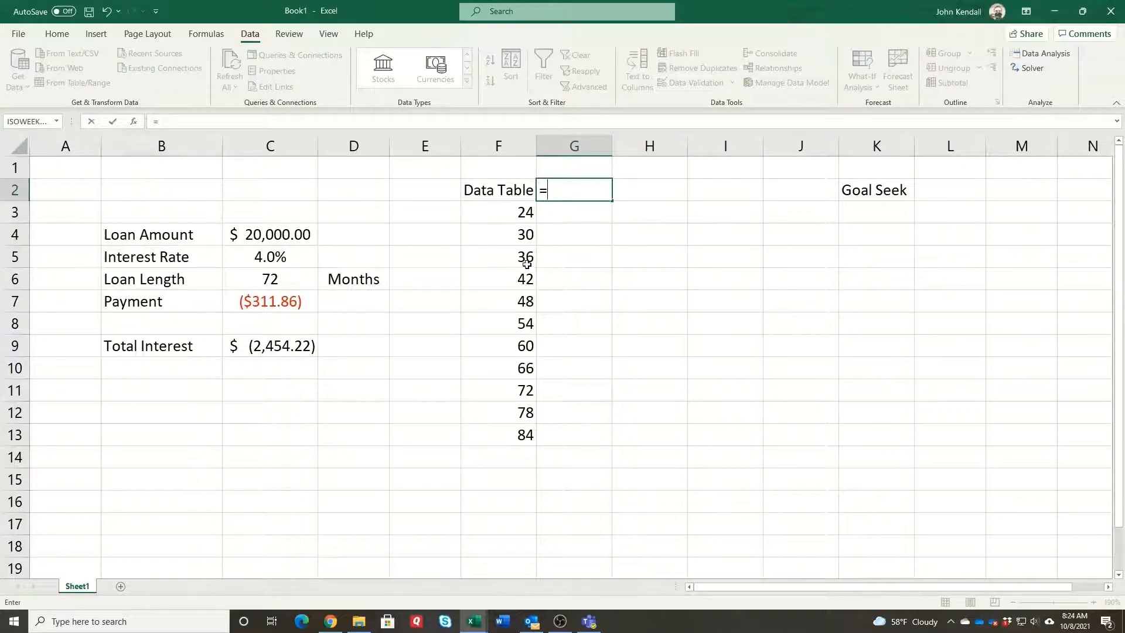
{"action": "left_click", "coordinate": [287, 304]}
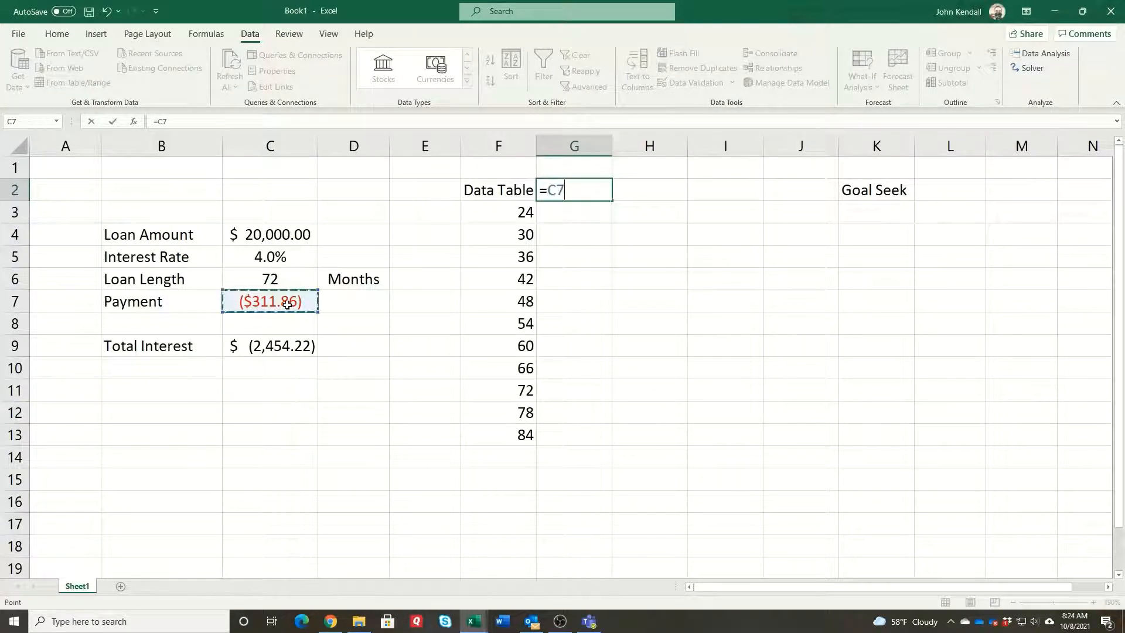
{"action": "key", "text": "Return"}
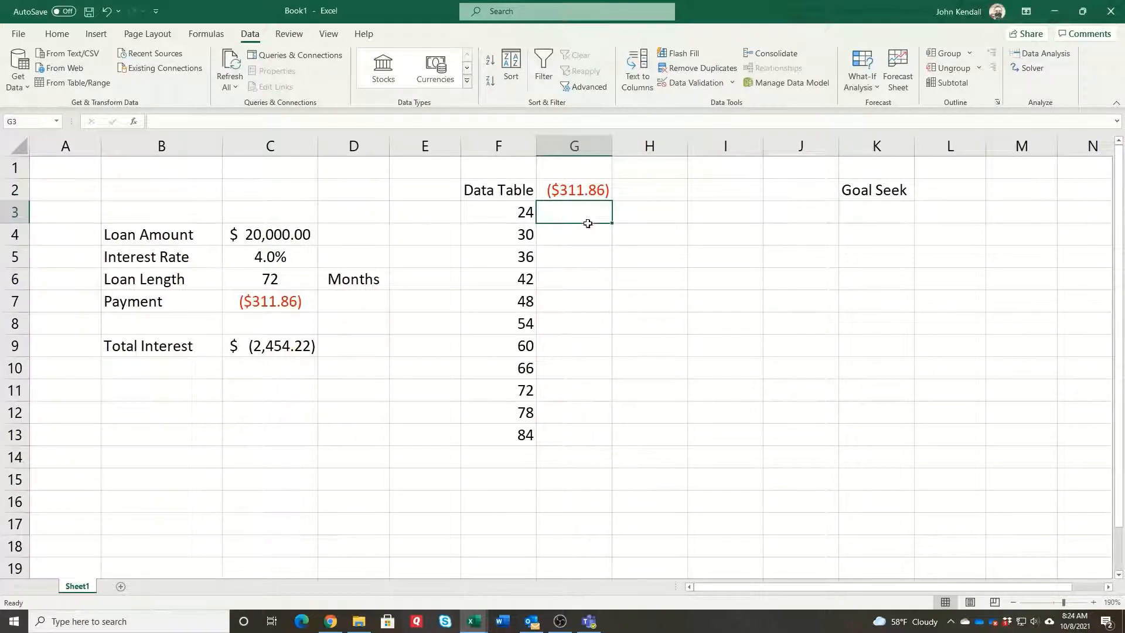
Change the loan length in C6 to 24 months
{"action": "left_click_drag", "start_coordinate": [587, 223], "coordinate": [575, 433]}
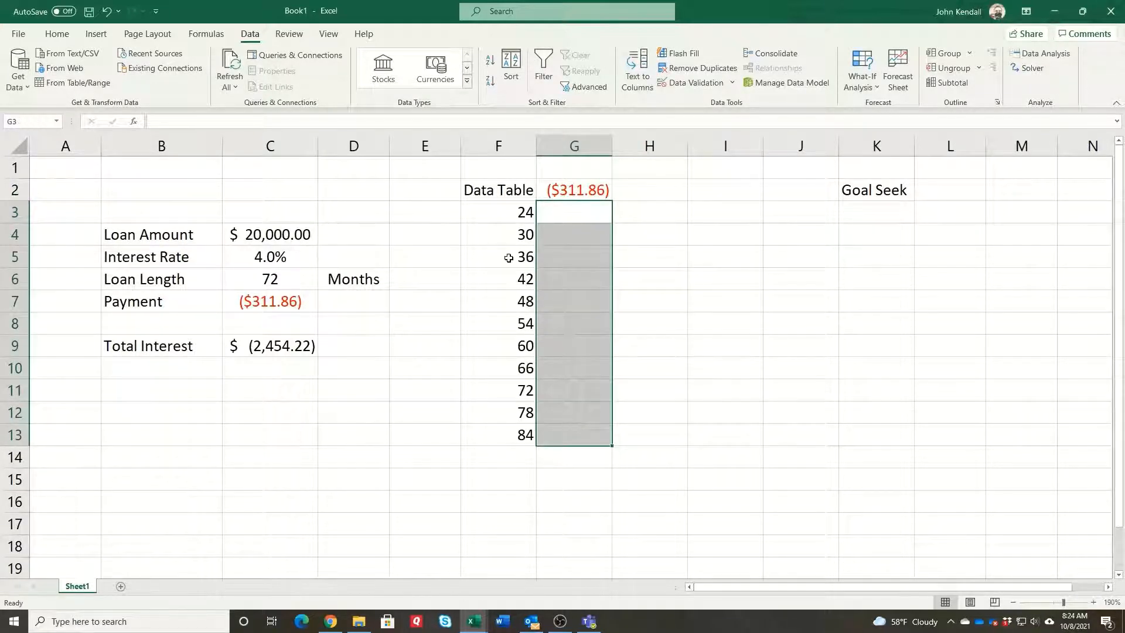
{"action": "left_click", "coordinate": [275, 279]}
{"action": "type", "text": "24"}
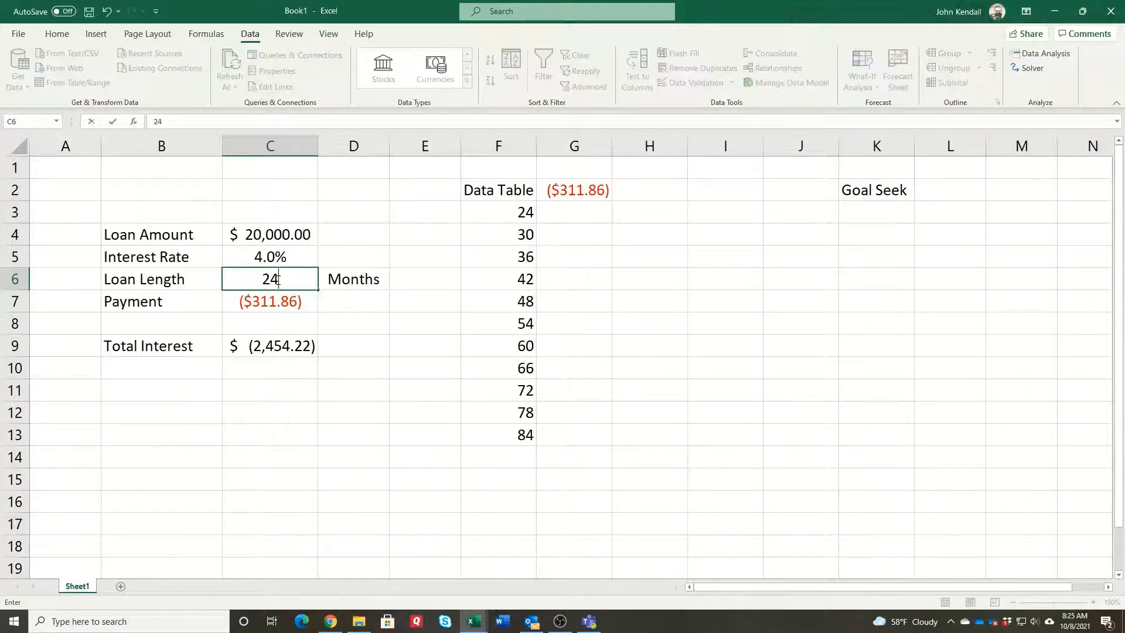
{"action": "key", "text": "Tab"}
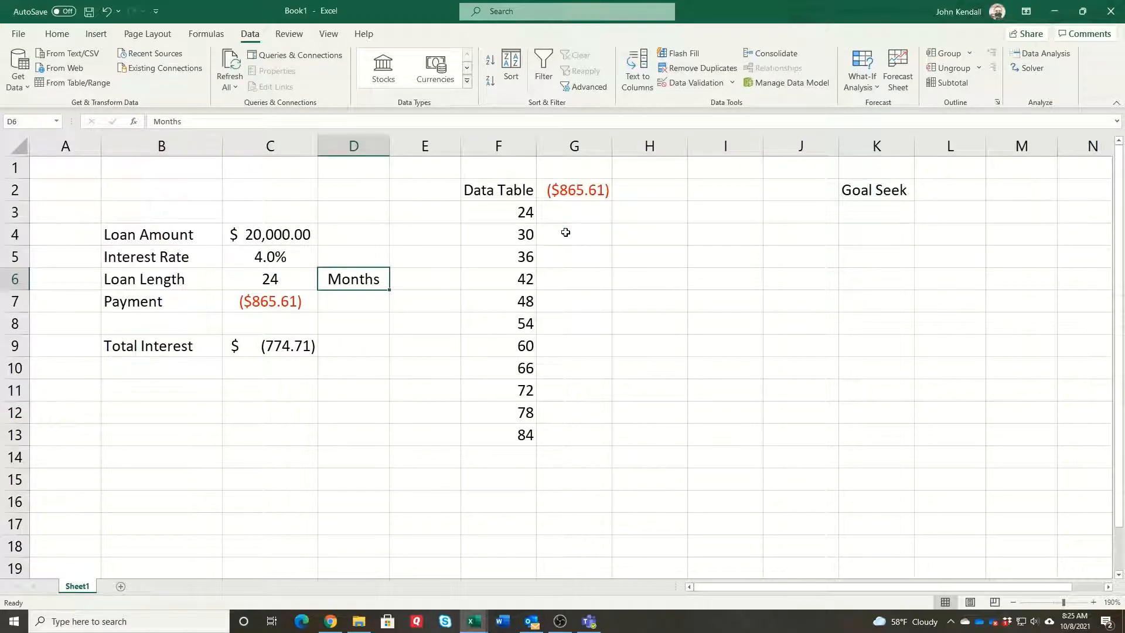
Create a what-if Data Table on F2:G13 with C6 as the column input cell
{"action": "left_click", "coordinate": [522, 196]}
{"action": "left_click_drag", "start_coordinate": [522, 197], "coordinate": [576, 437]}
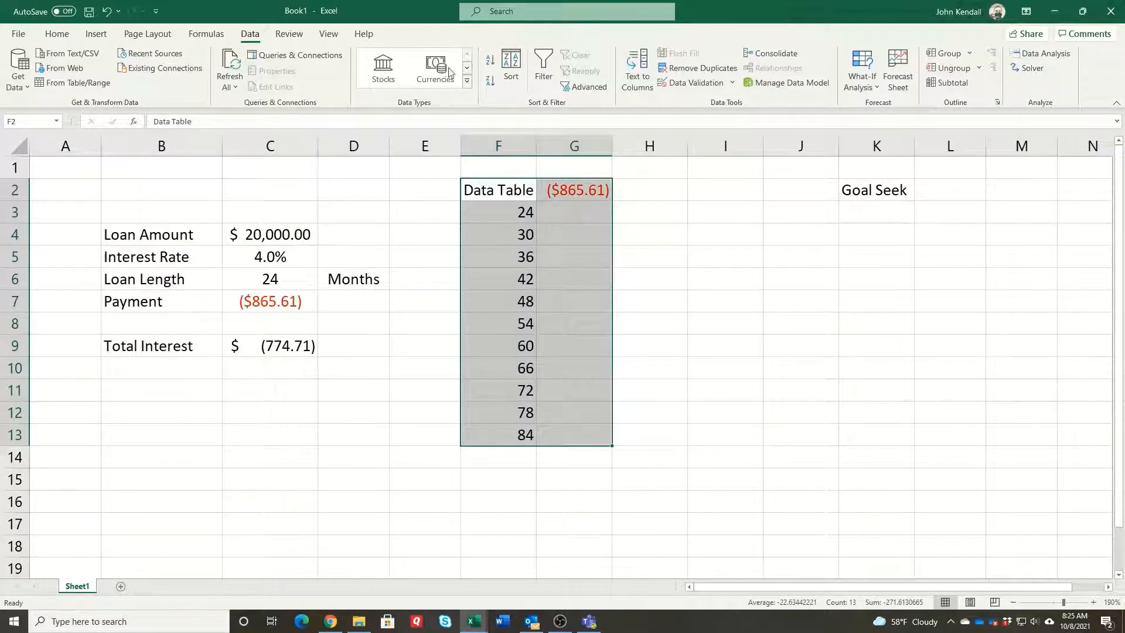
{"action": "left_click", "coordinate": [876, 86]}
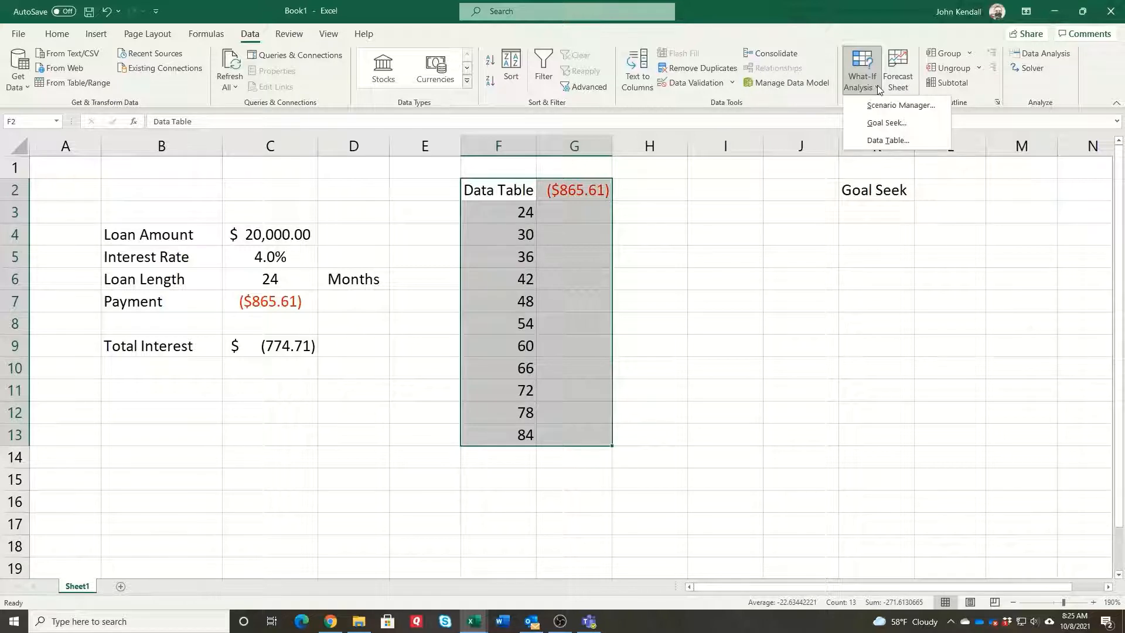
{"action": "left_click", "coordinate": [886, 141]}
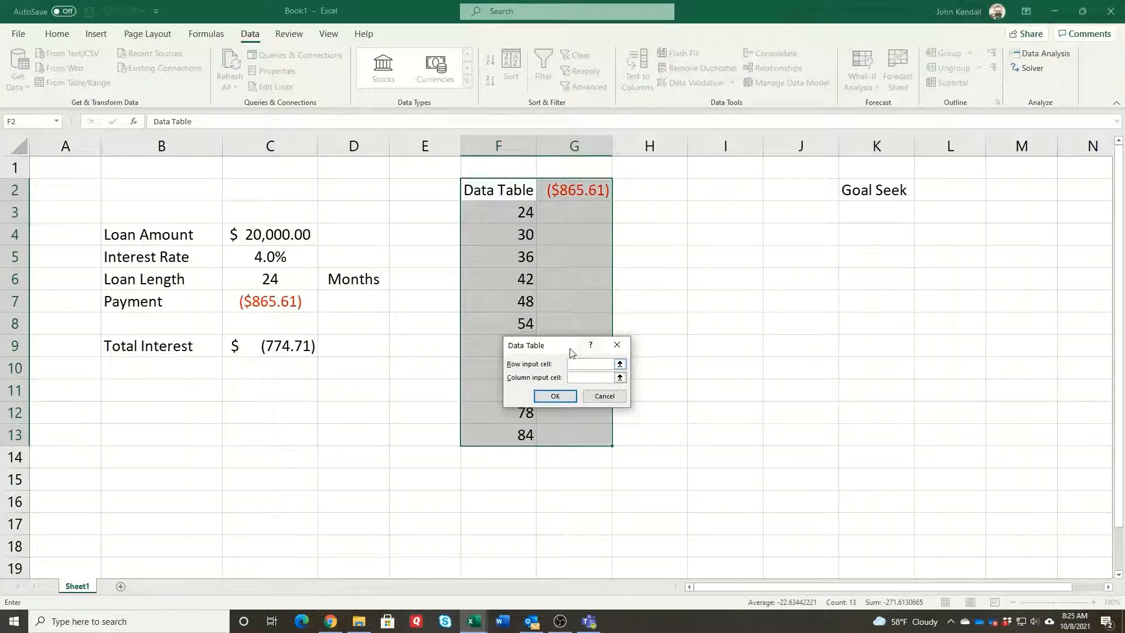
{"action": "left_click_drag", "start_coordinate": [572, 347], "coordinate": [746, 259]}
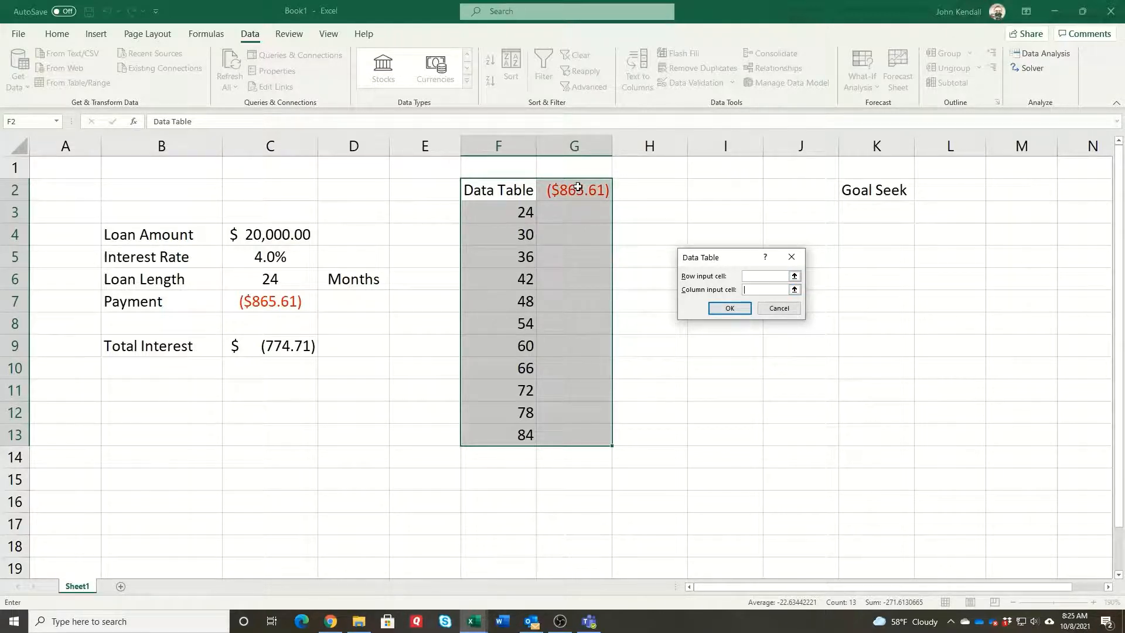
{"action": "left_click", "coordinate": [285, 281]}
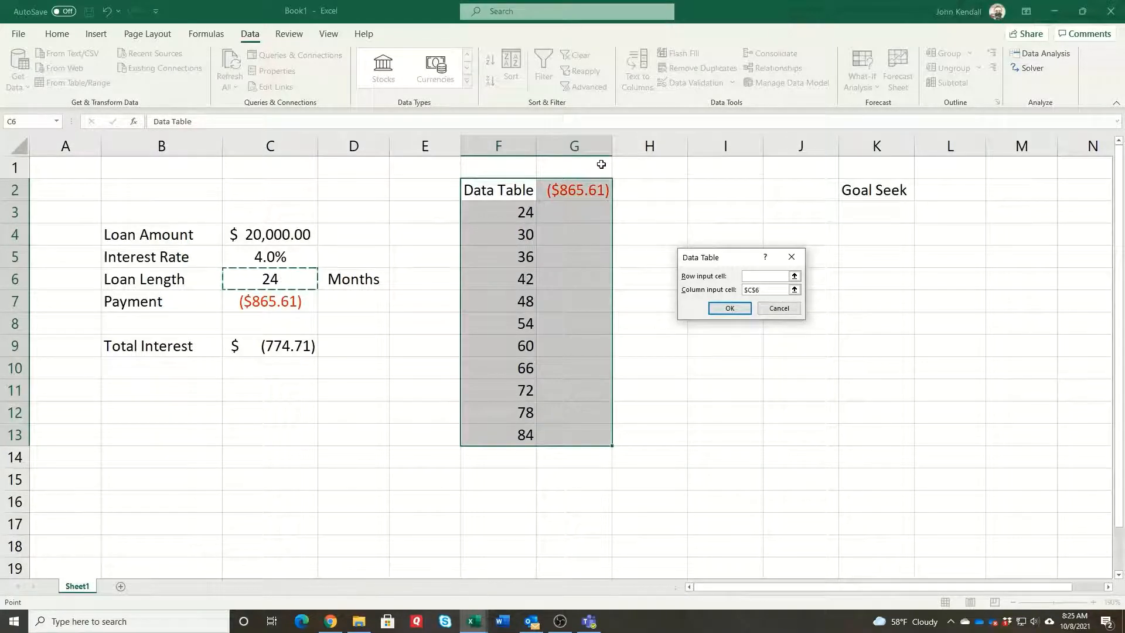
{"action": "left_click", "coordinate": [736, 308]}
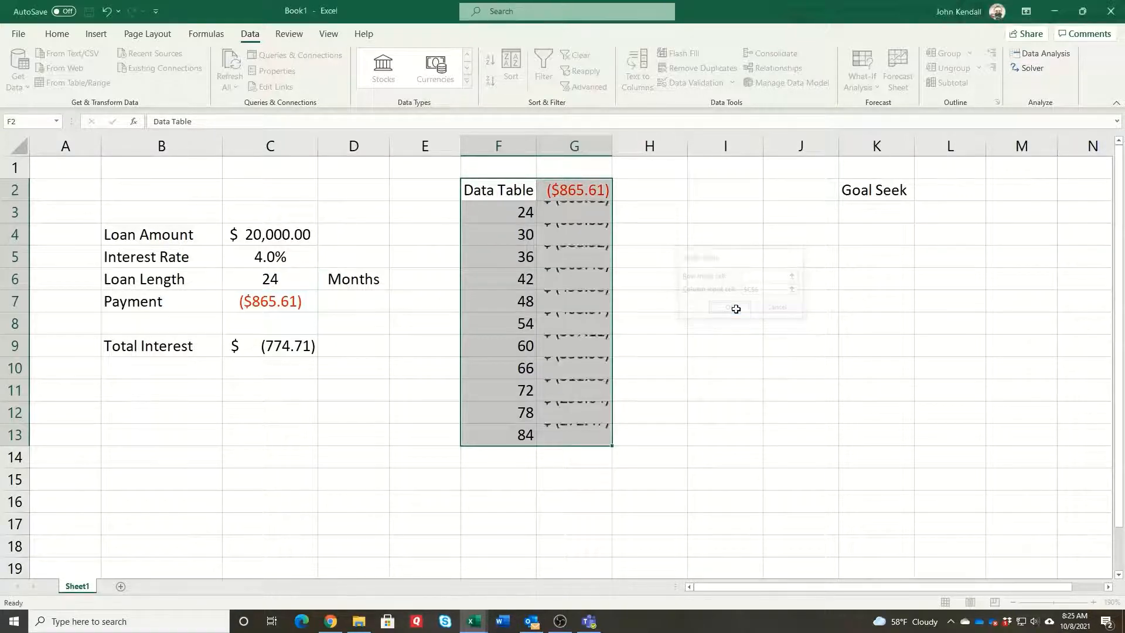
Inspect the data table results in G4, G3 and G9 and the loan length input they depend on
{"action": "left_click", "coordinate": [587, 238]}
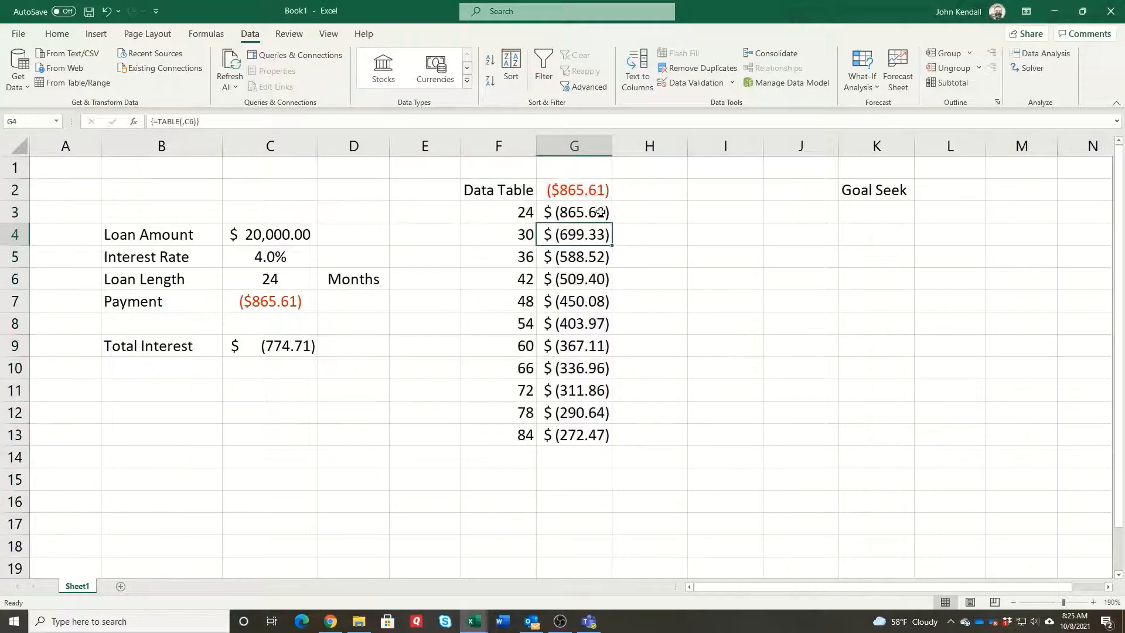
{"action": "left_click", "coordinate": [601, 211]}
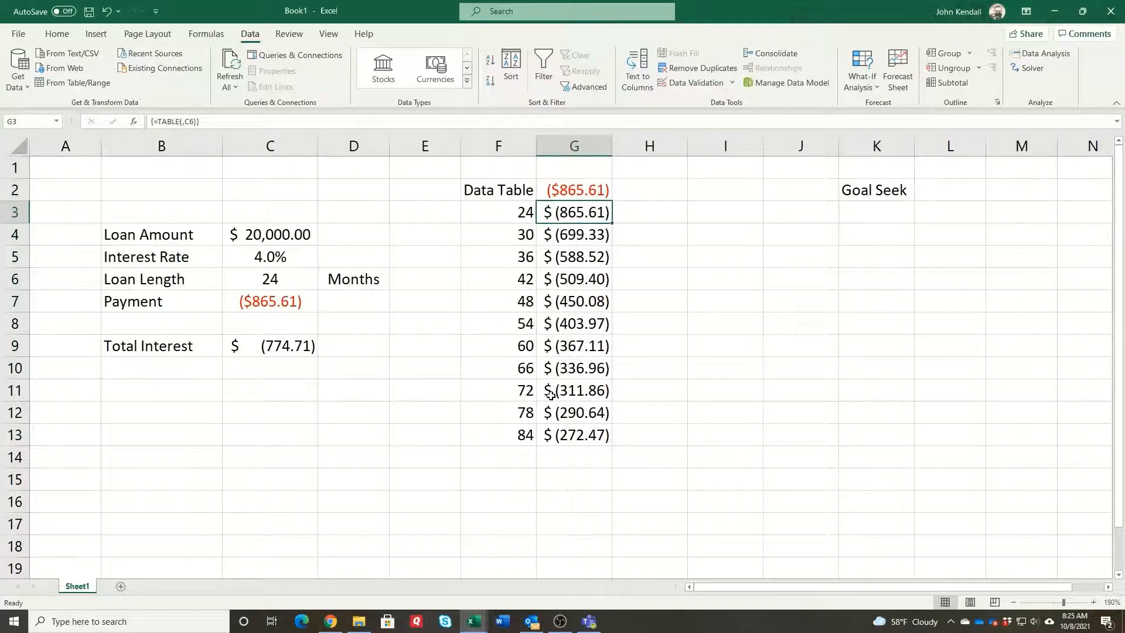
{"action": "left_click", "coordinate": [573, 350]}
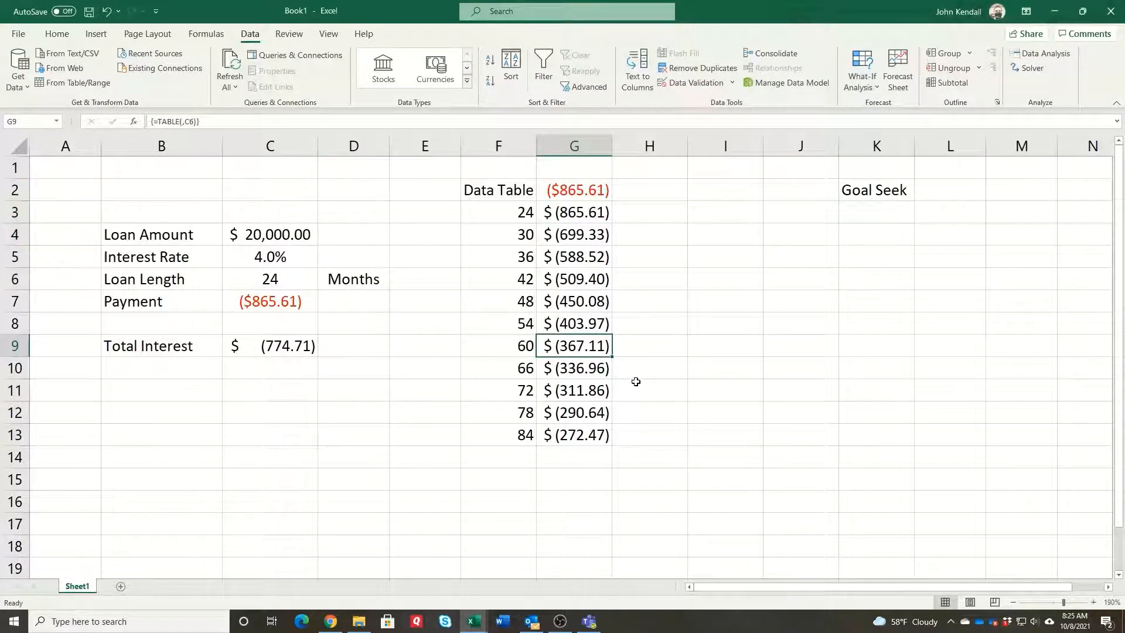
{"action": "left_click", "coordinate": [292, 284]}
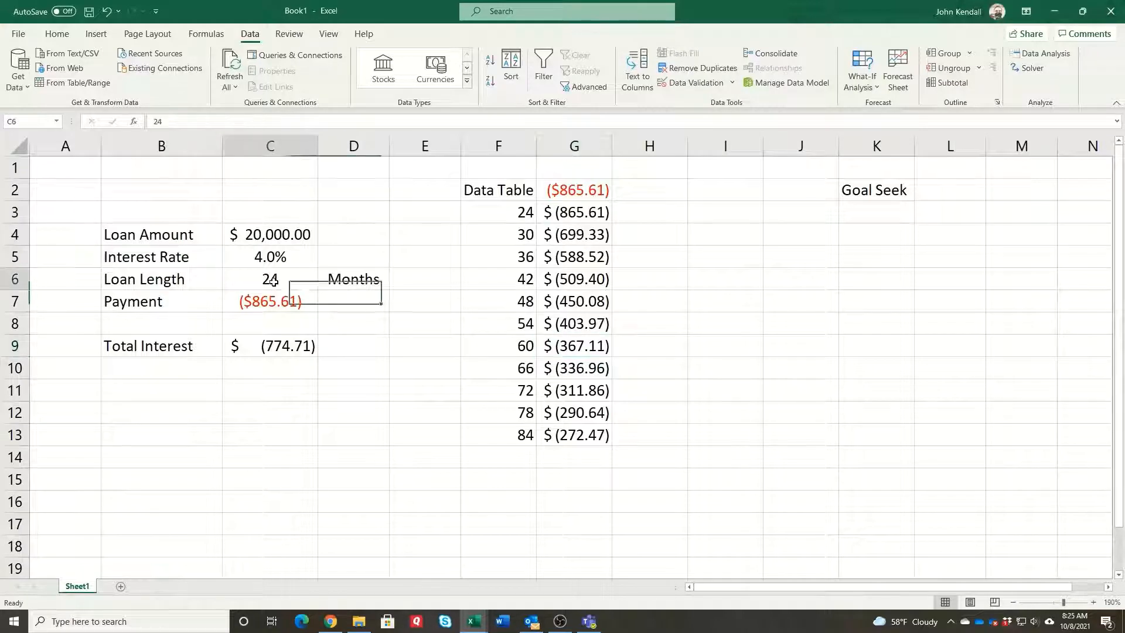
Set the loan length in C6 to 60 months and check the data table payments in G7, G13 and G3
{"action": "type", "text": "60"}
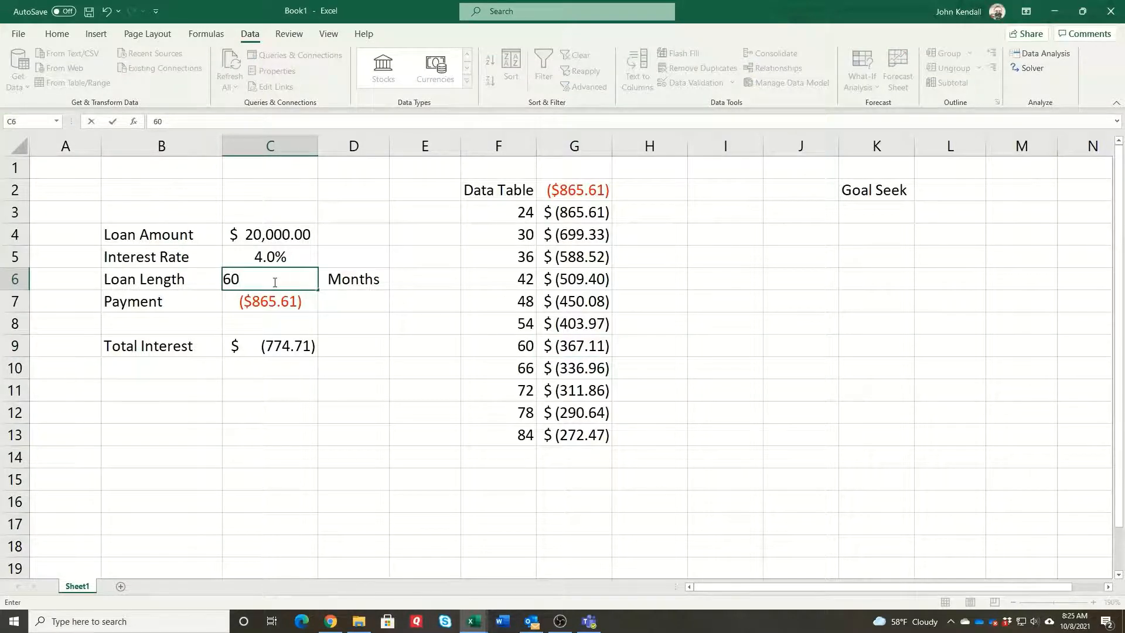
{"action": "key", "text": "Return"}
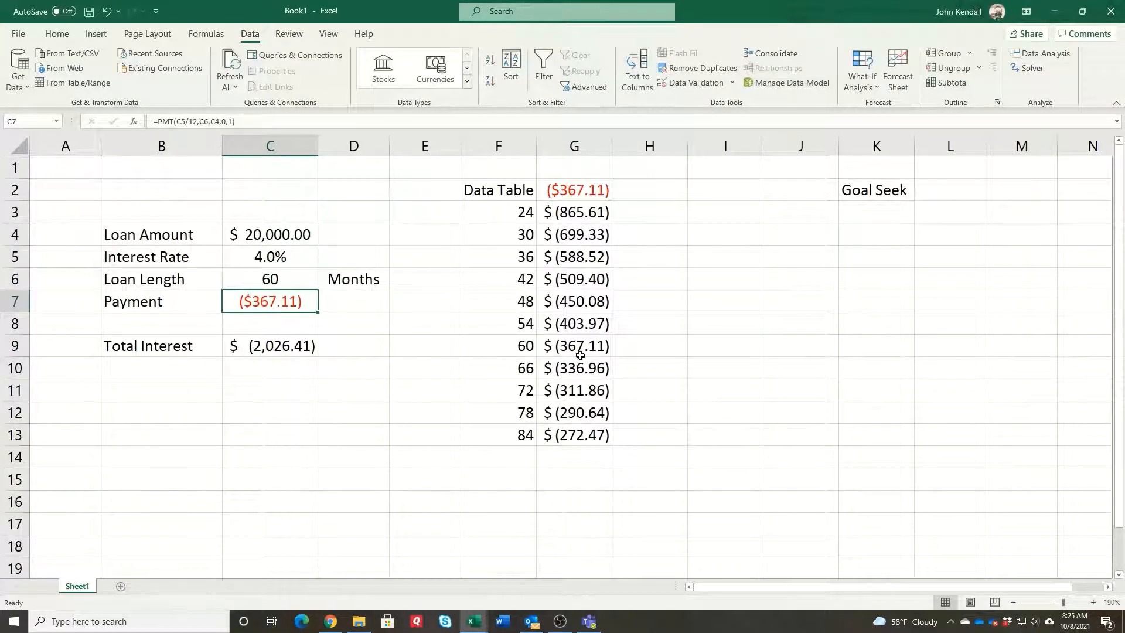
{"action": "left_click", "coordinate": [578, 304]}
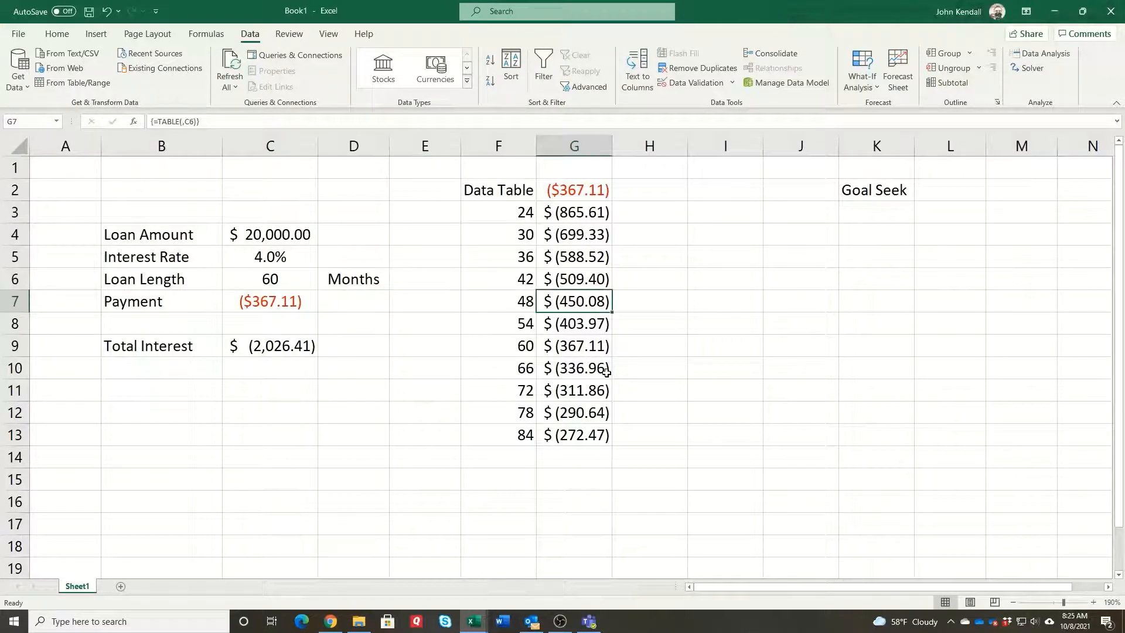
{"action": "left_click", "coordinate": [576, 433]}
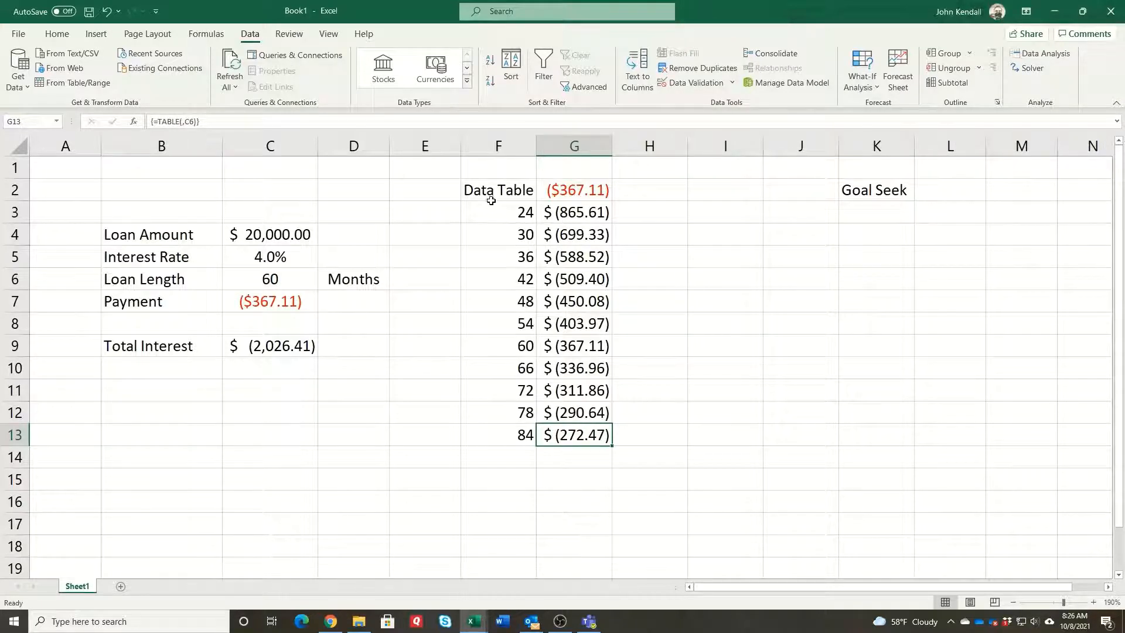
{"action": "left_click", "coordinate": [580, 211]}
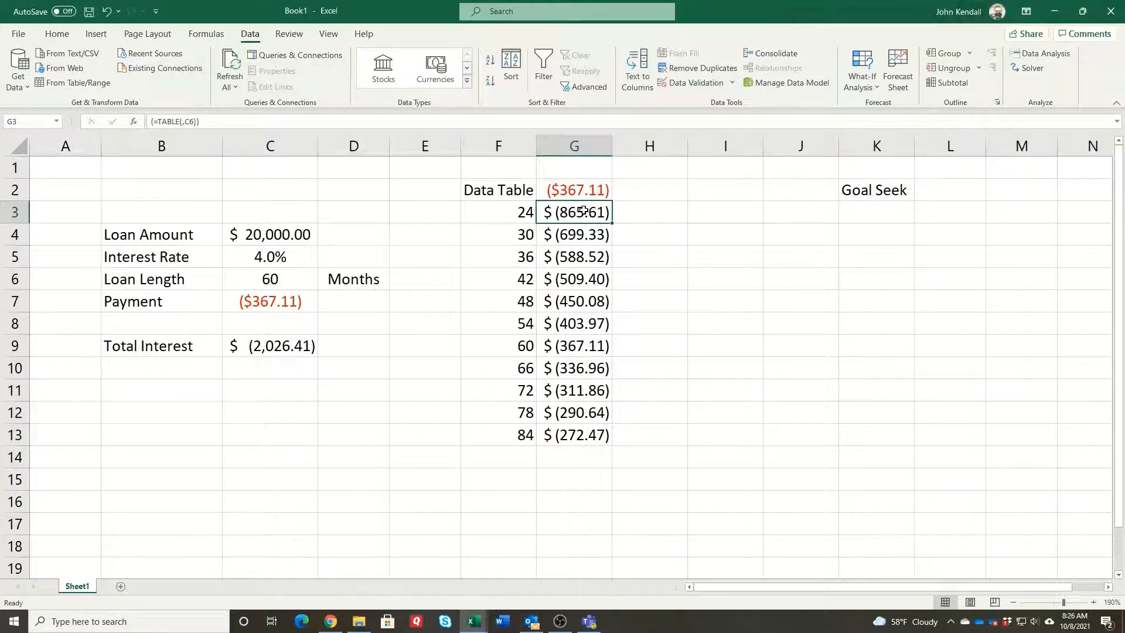
Enter =C9 in G2 so the data table calculates total interest, and autofit the width of column G
{"action": "left_click", "coordinate": [582, 191]}
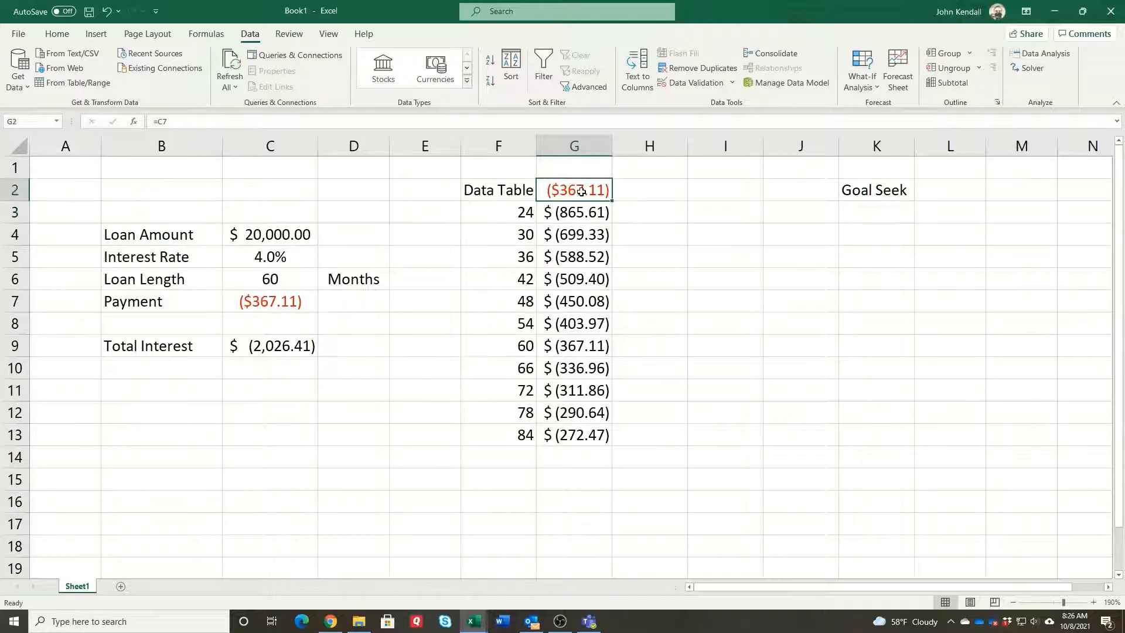
{"action": "type", "text": "="}
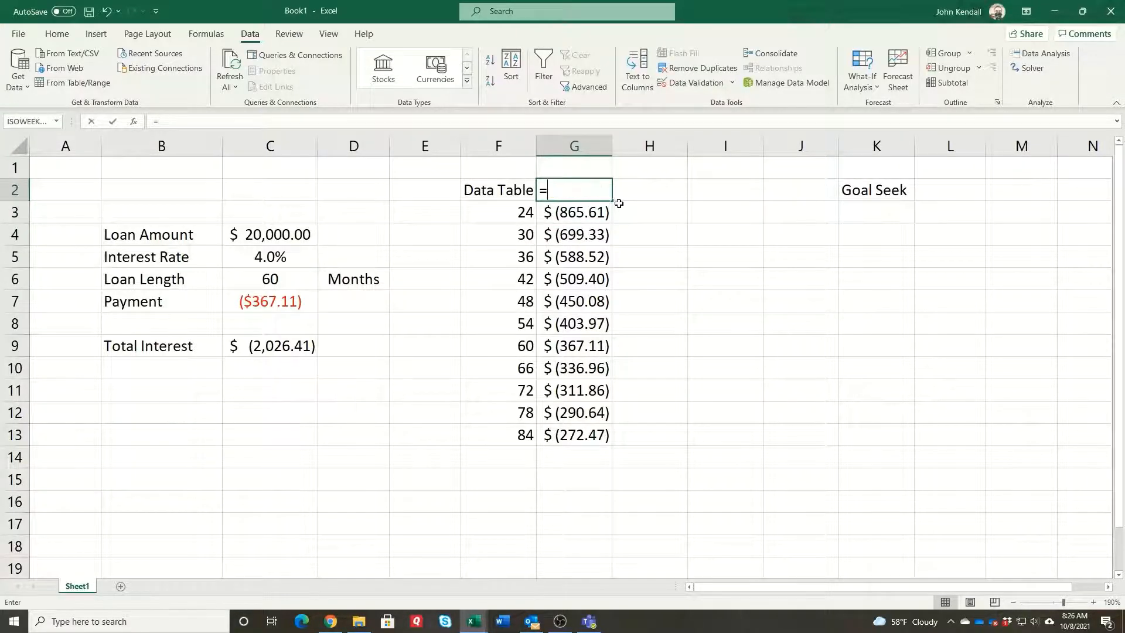
{"action": "left_click", "coordinate": [267, 347]}
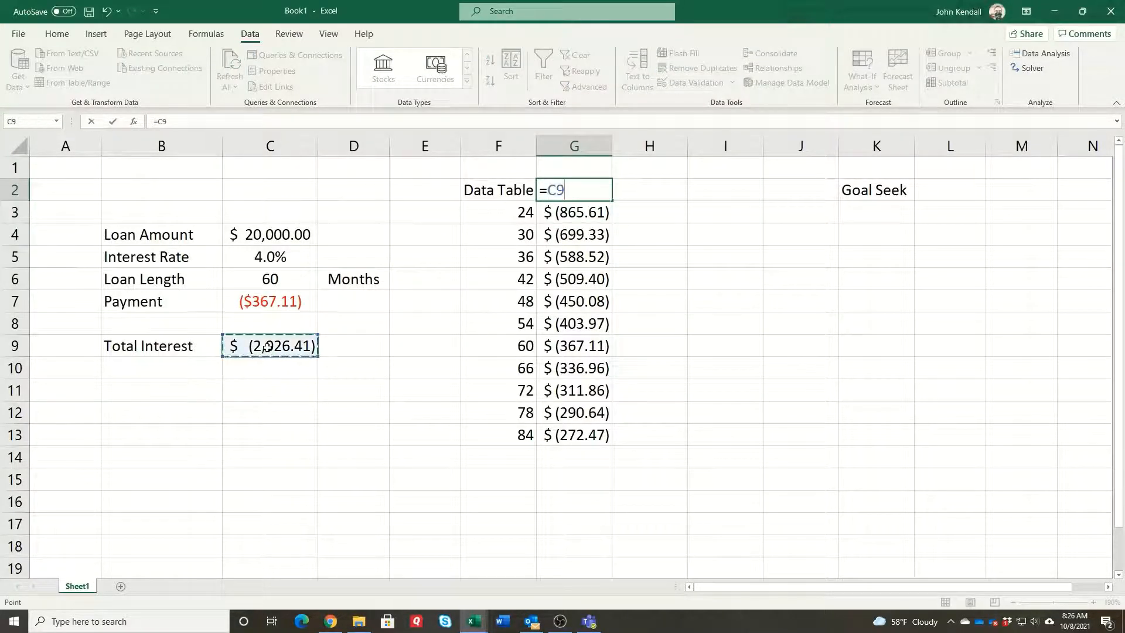
{"action": "key", "text": "Return"}
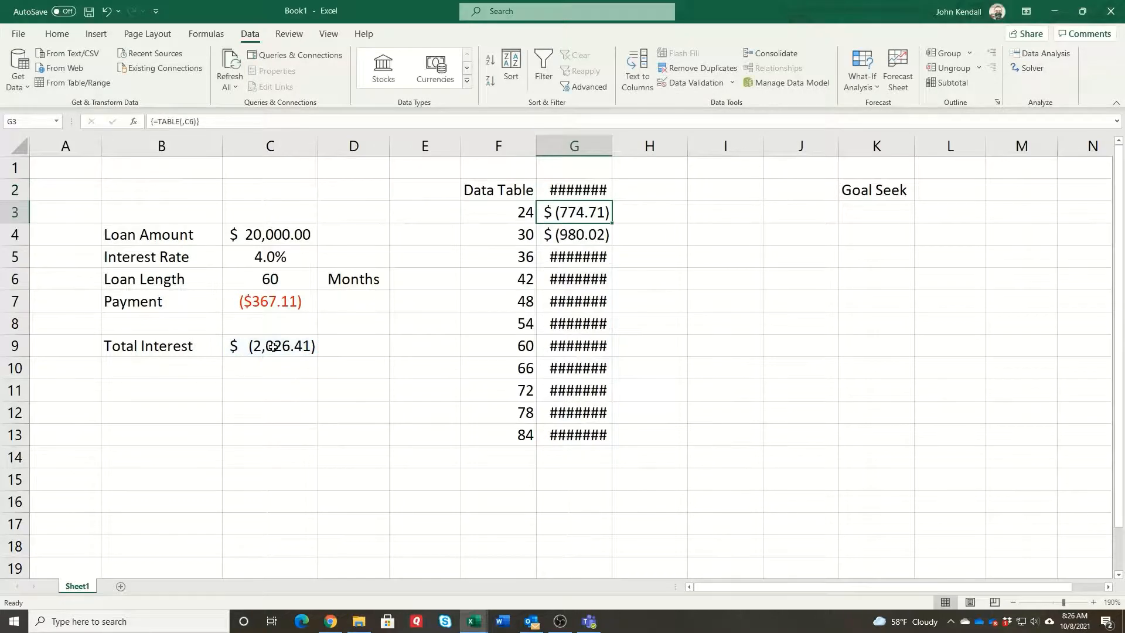
{"action": "double_click", "coordinate": [613, 145]}
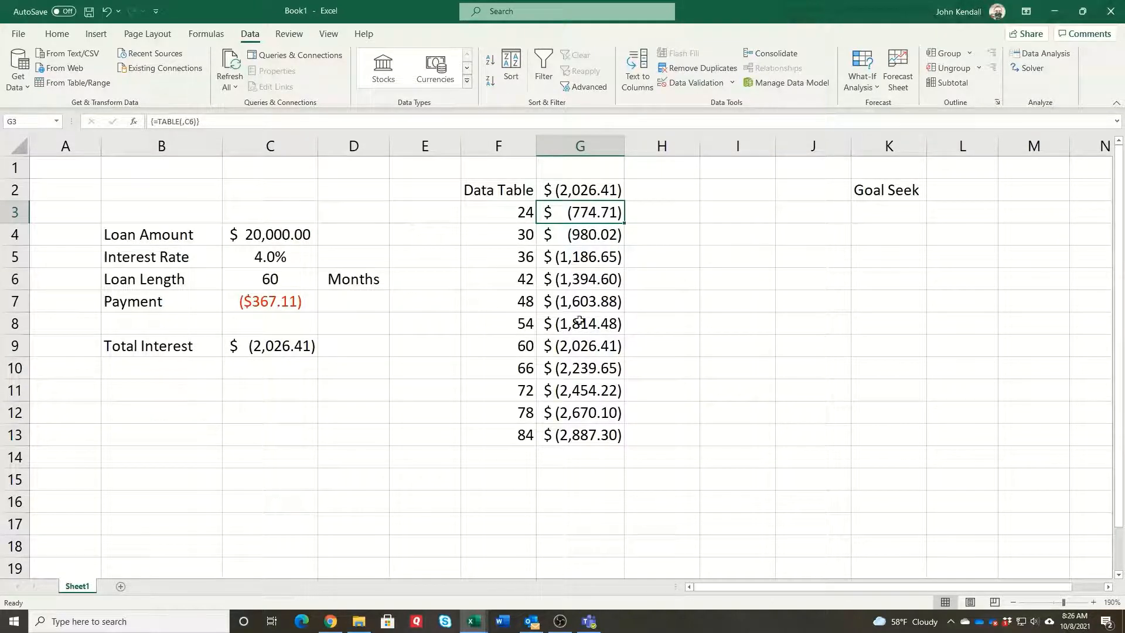
{"action": "left_click", "coordinate": [585, 438]}
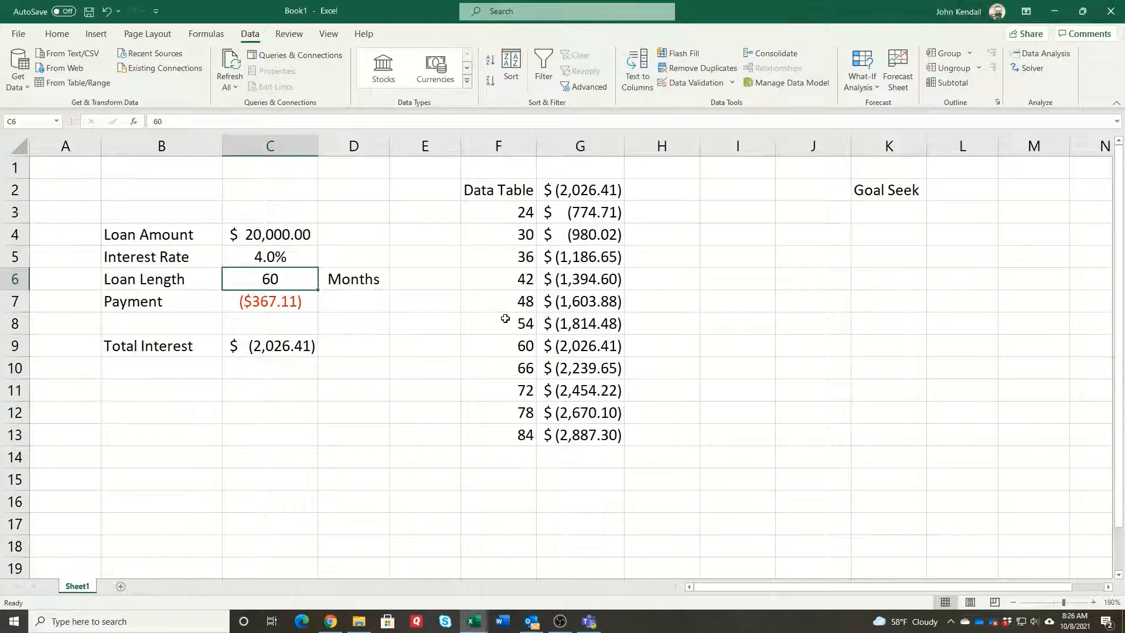
Set the loan length in C6 to 84 months and the interest rate in C5 to 5%
{"action": "type", "text": "84"}
{"action": "key", "text": "Return"}
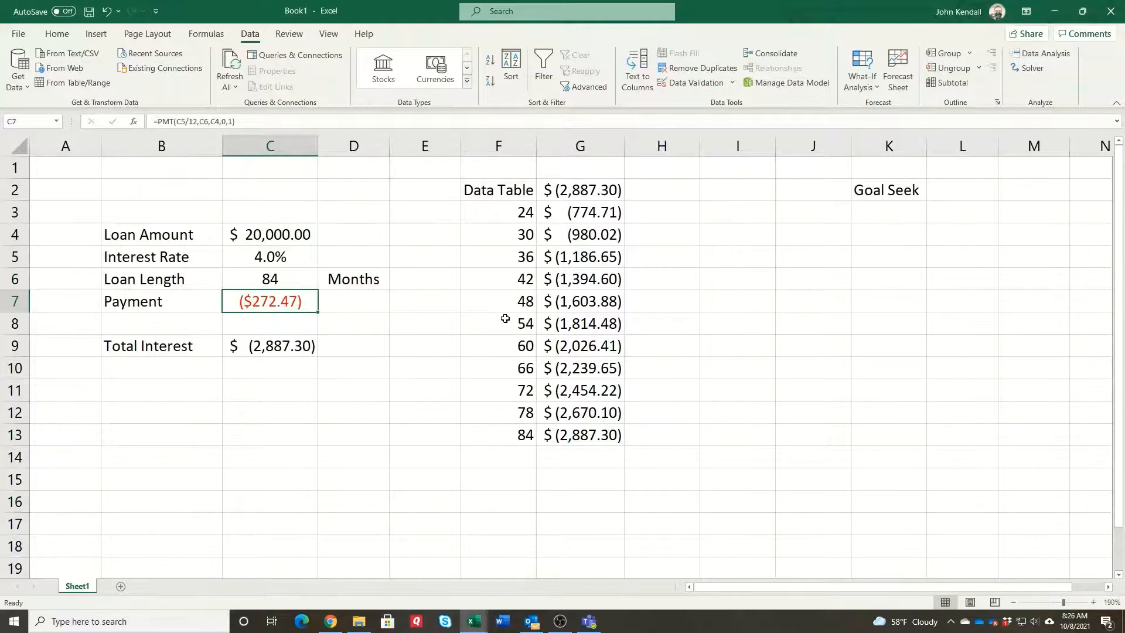
{"action": "key", "text": "Up"}
{"action": "key", "text": "Up"}
{"action": "type", "text": "5"}
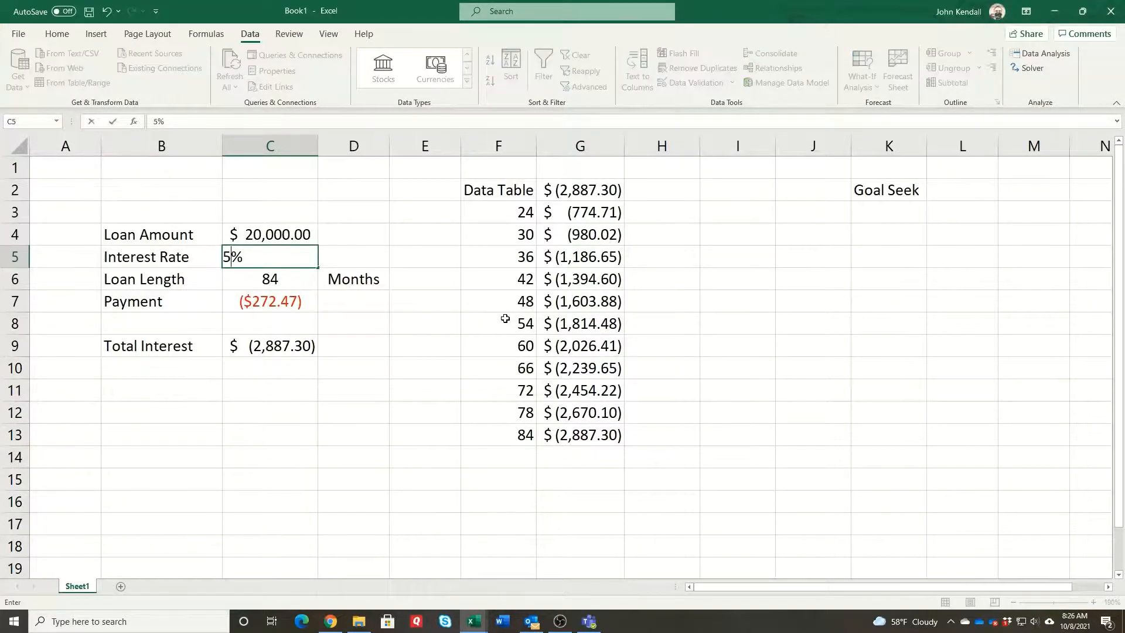
{"action": "key", "text": "Return"}
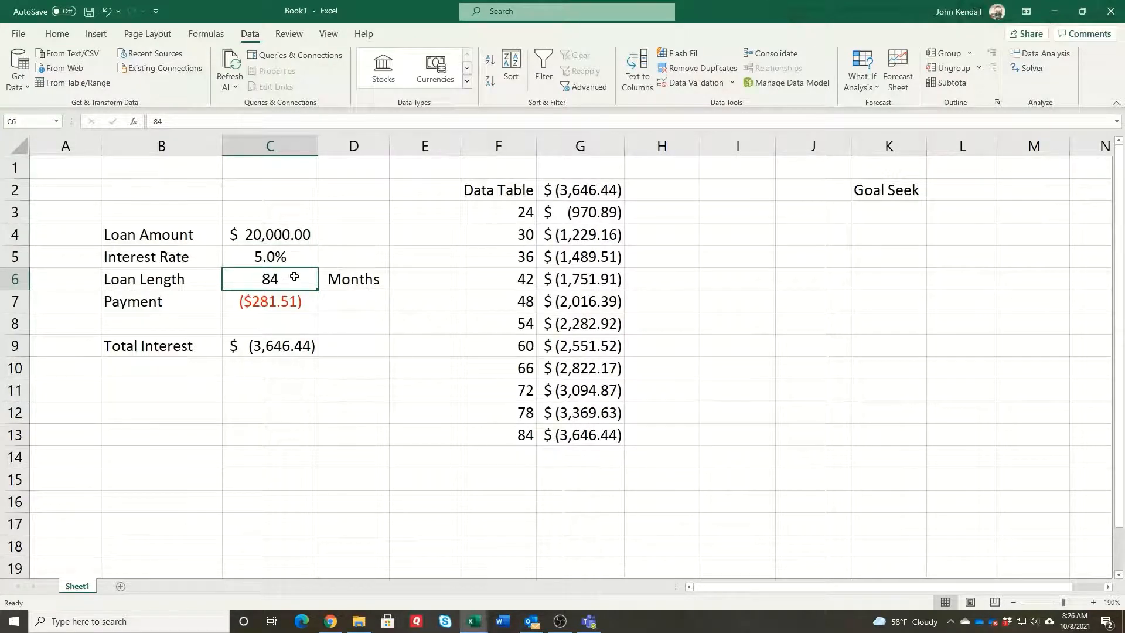
{"action": "left_click", "coordinate": [296, 252]}
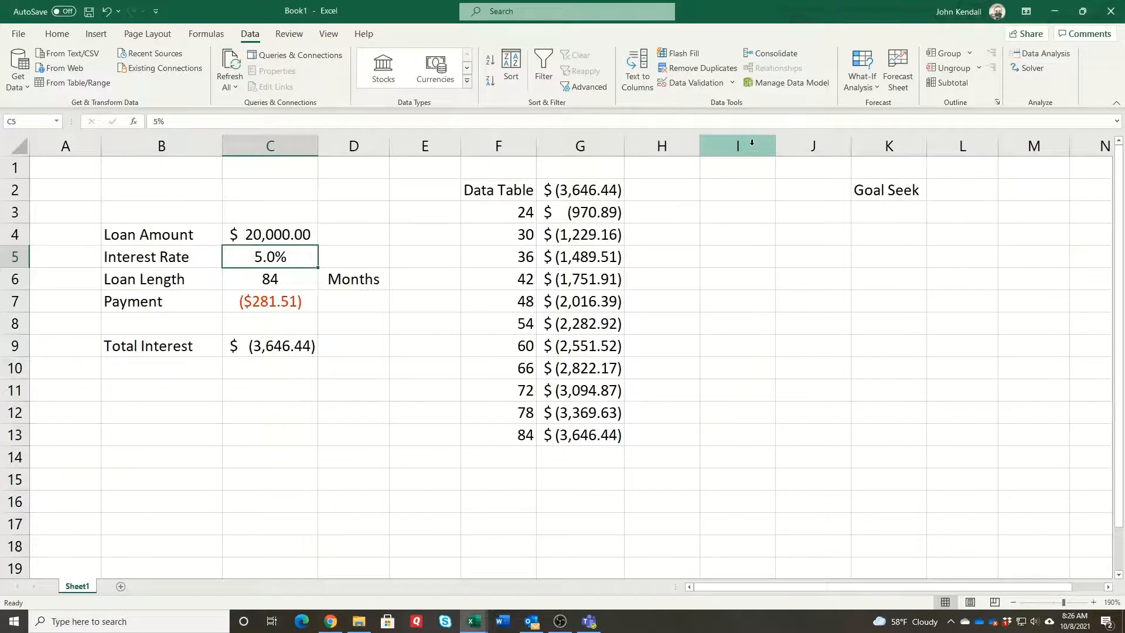
Narrow the empty columns H and I so the Goal Seek heading sits closer to the data table
{"action": "left_click_drag", "start_coordinate": [752, 142], "coordinate": [653, 176]}
{"action": "left_click", "coordinate": [674, 274]}
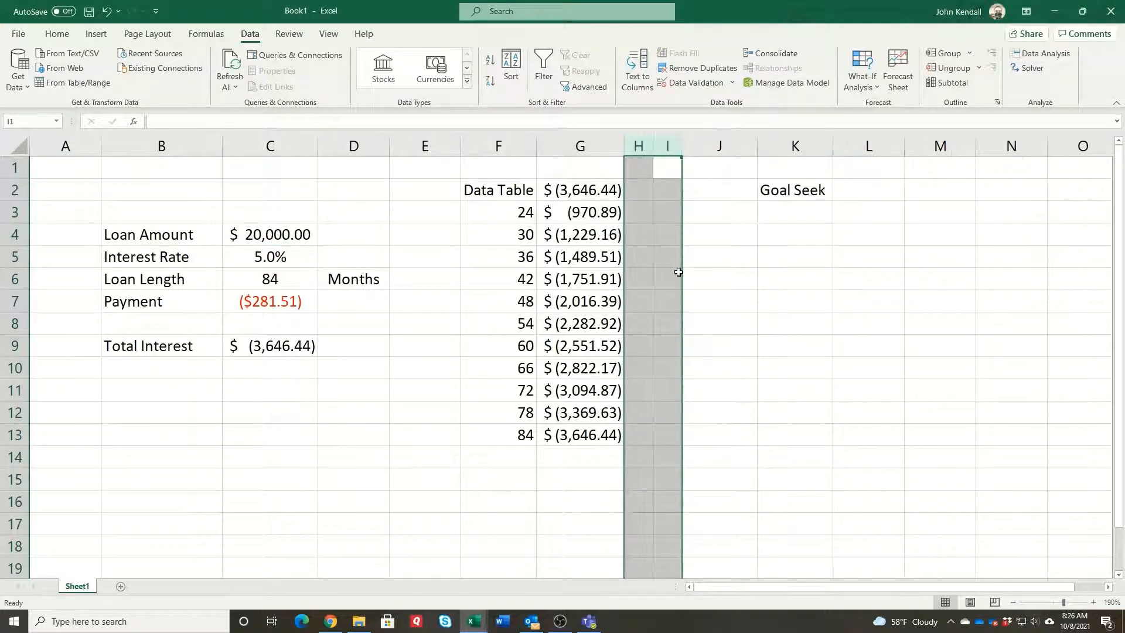
{"action": "left_click", "coordinate": [763, 229]}
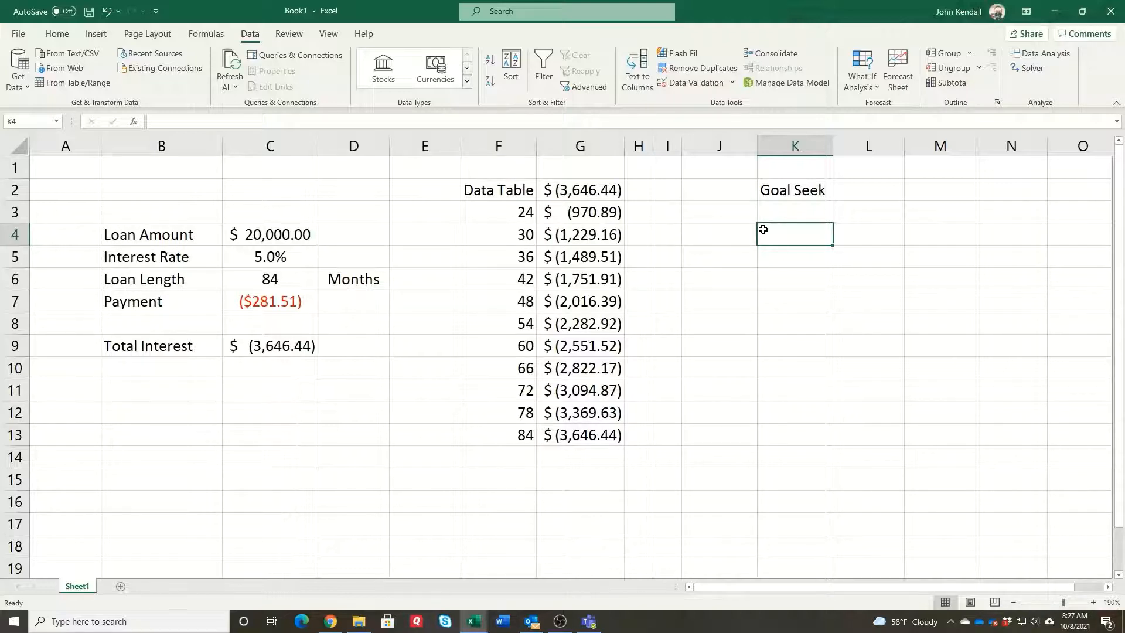
Set the loan length in C6 to 60 months and select the payment cell C7
{"action": "left_click", "coordinate": [303, 286]}
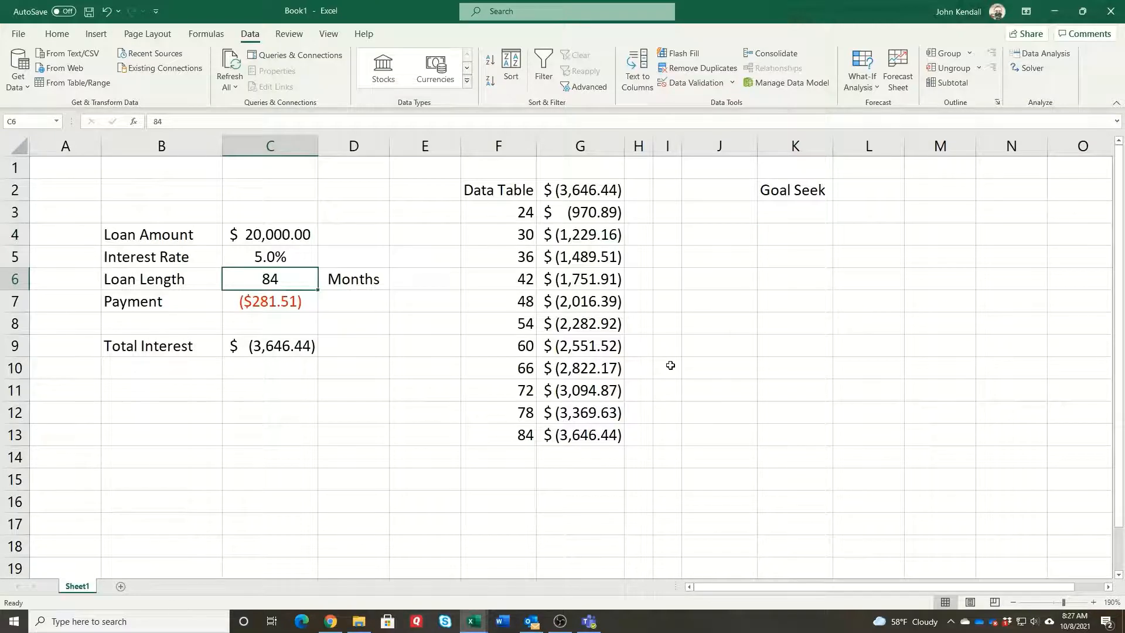
{"action": "type", "text": "60"}
{"action": "key", "text": "Return"}
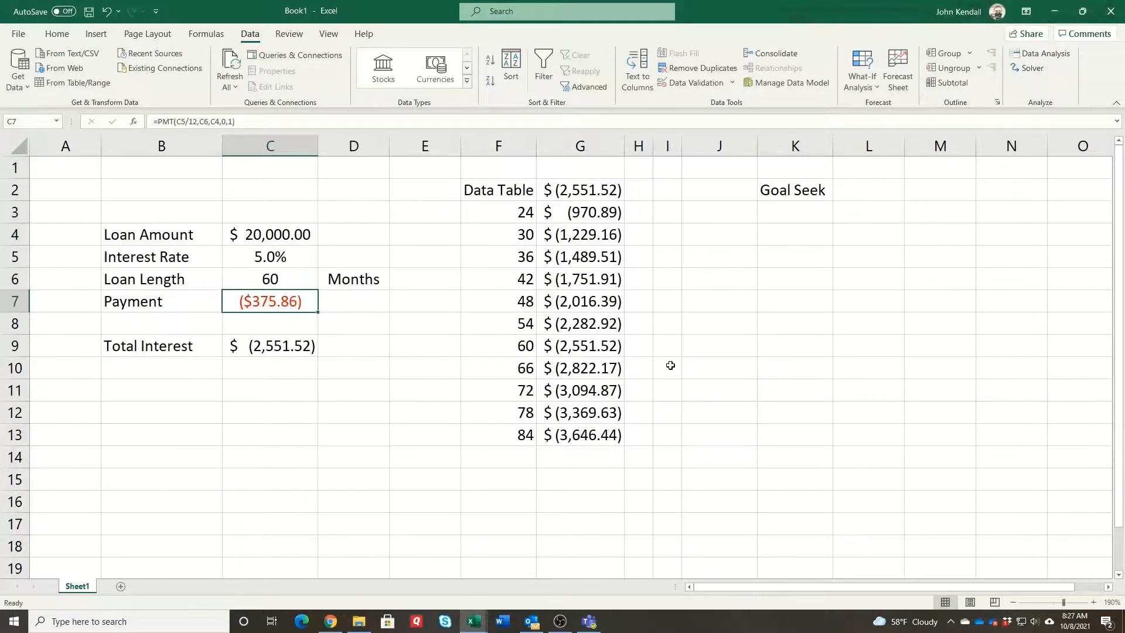
{"action": "key", "text": "Up"}
{"action": "key", "text": "Up"}
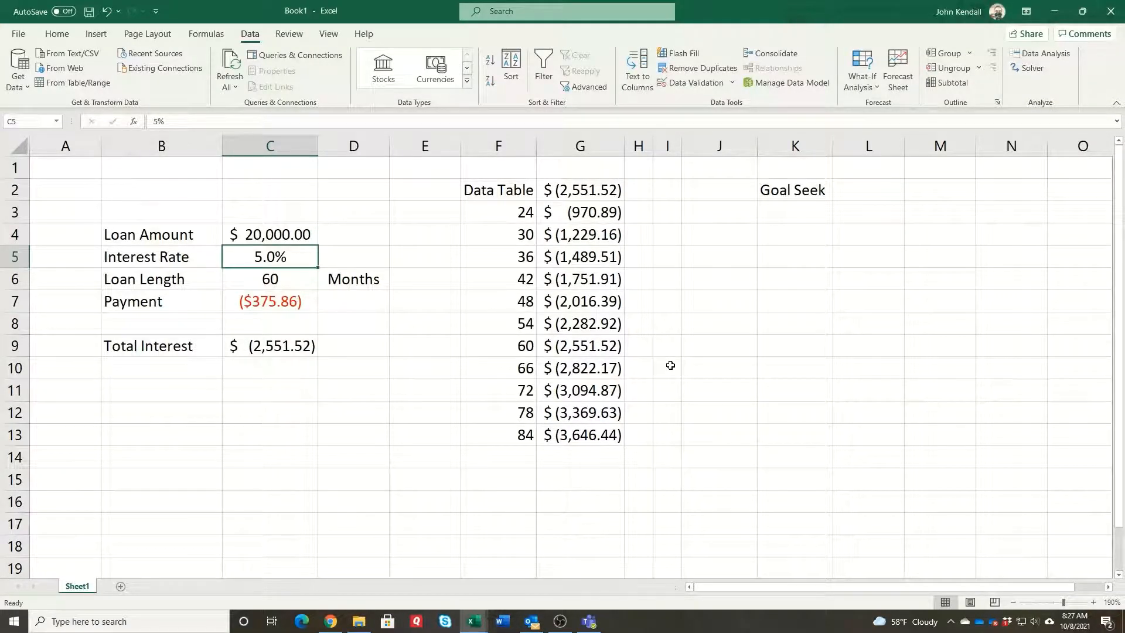
{"action": "key", "text": "Down"}
{"action": "key", "text": "Down"}
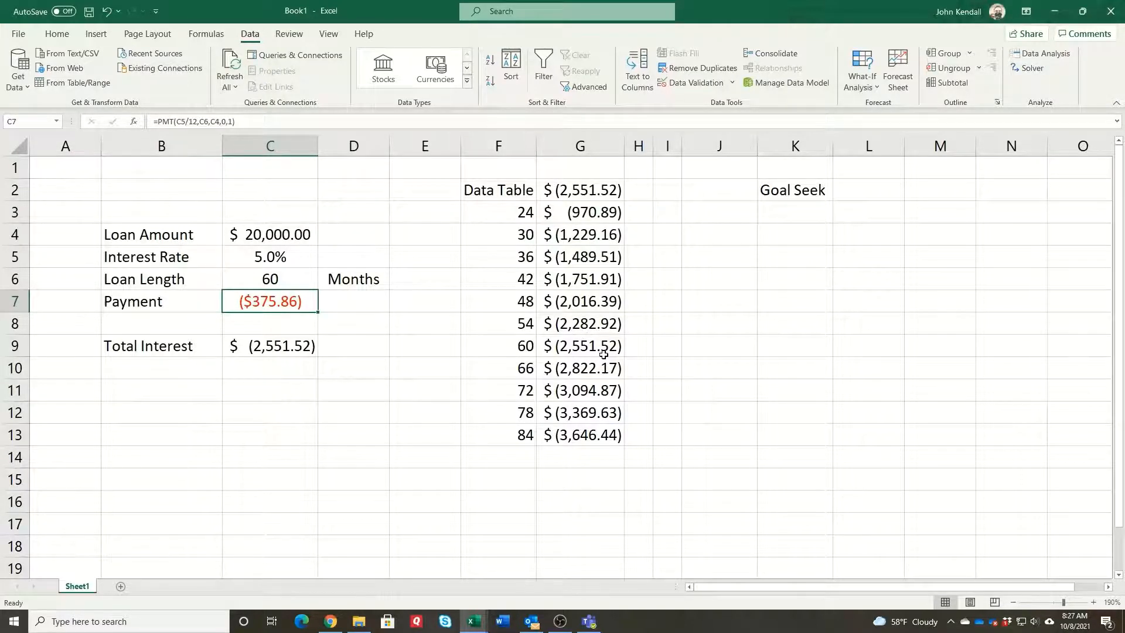
Run Goal Seek to bring the payment in C7 to -400 by changing the loan amount in C4, and accept the solution
{"action": "left_click", "coordinate": [867, 87]}
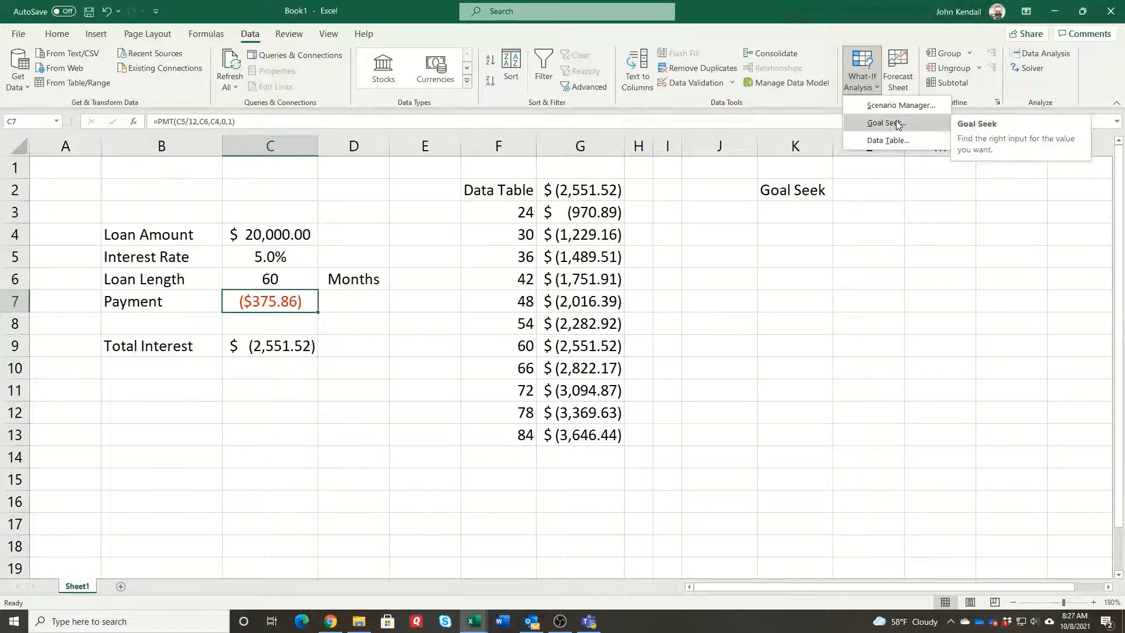
{"action": "left_click", "coordinate": [886, 122]}
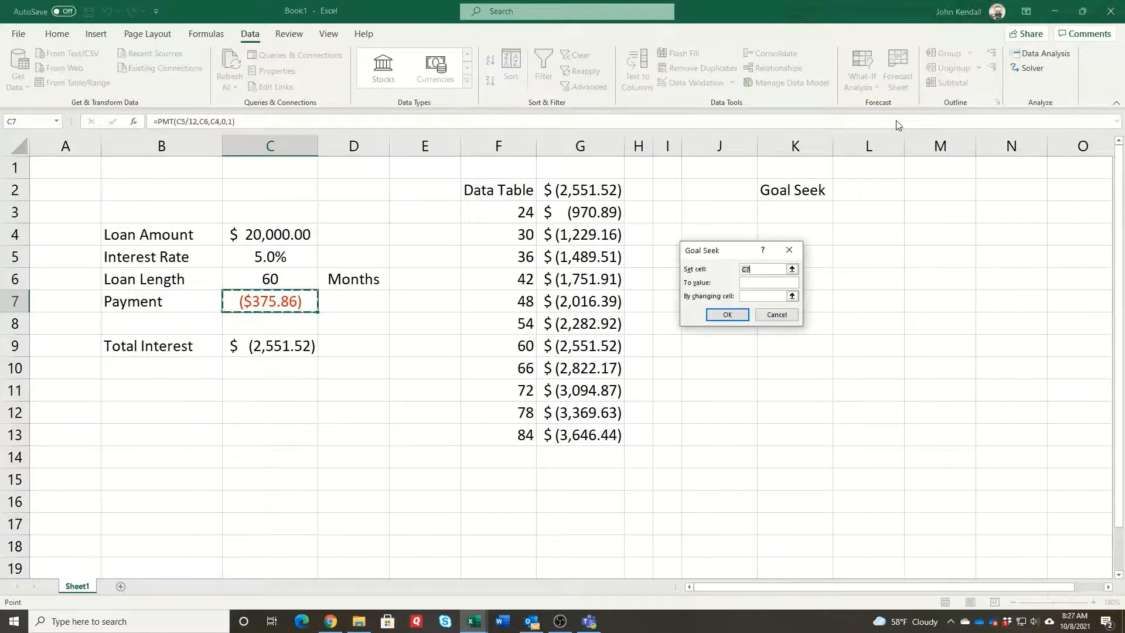
{"action": "left_click_drag", "start_coordinate": [741, 258], "coordinate": [421, 334]}
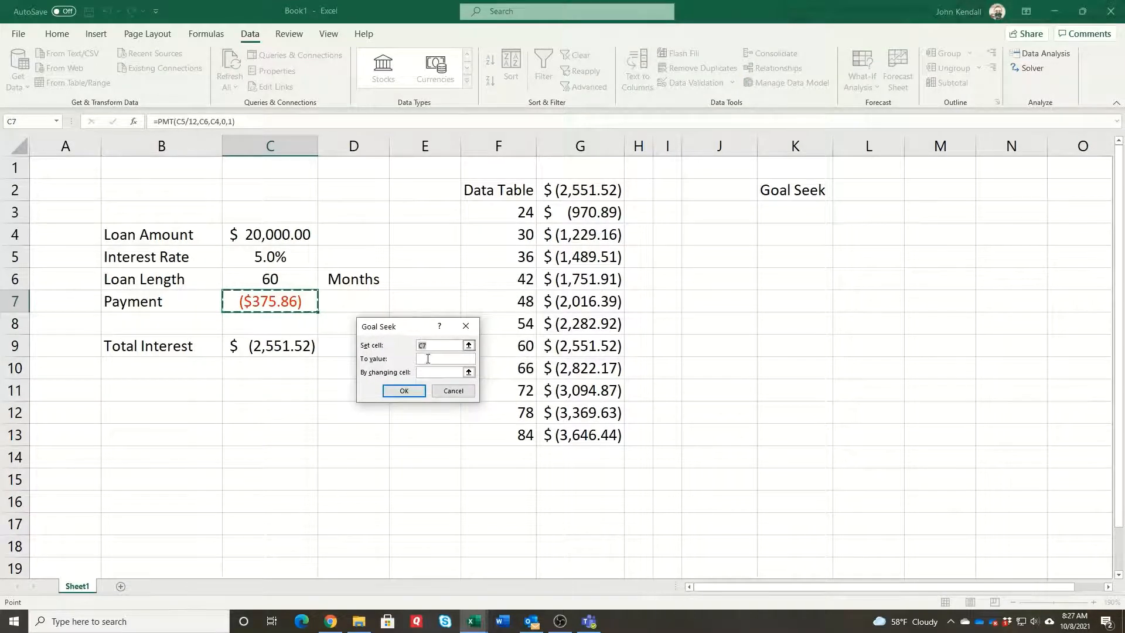
{"action": "left_click", "coordinate": [270, 304]}
{"action": "left_click", "coordinate": [425, 361]}
{"action": "type", "text": "-400"}
{"action": "left_click", "coordinate": [441, 372]}
{"action": "left_click", "coordinate": [253, 237]}
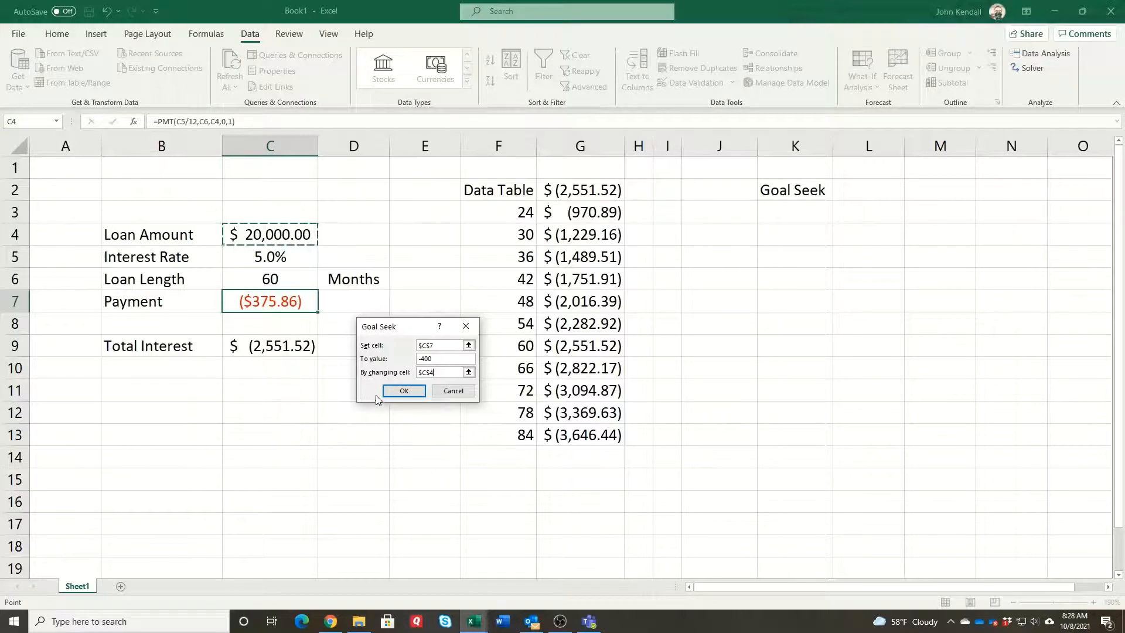
{"action": "left_click", "coordinate": [398, 391]}
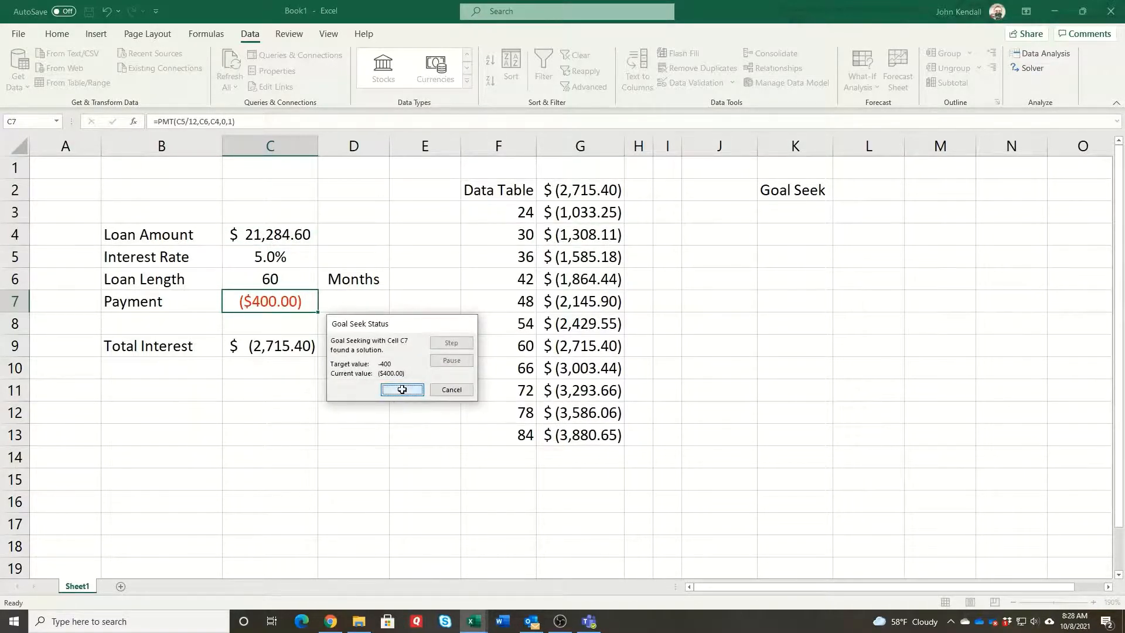
{"action": "left_click", "coordinate": [402, 391]}
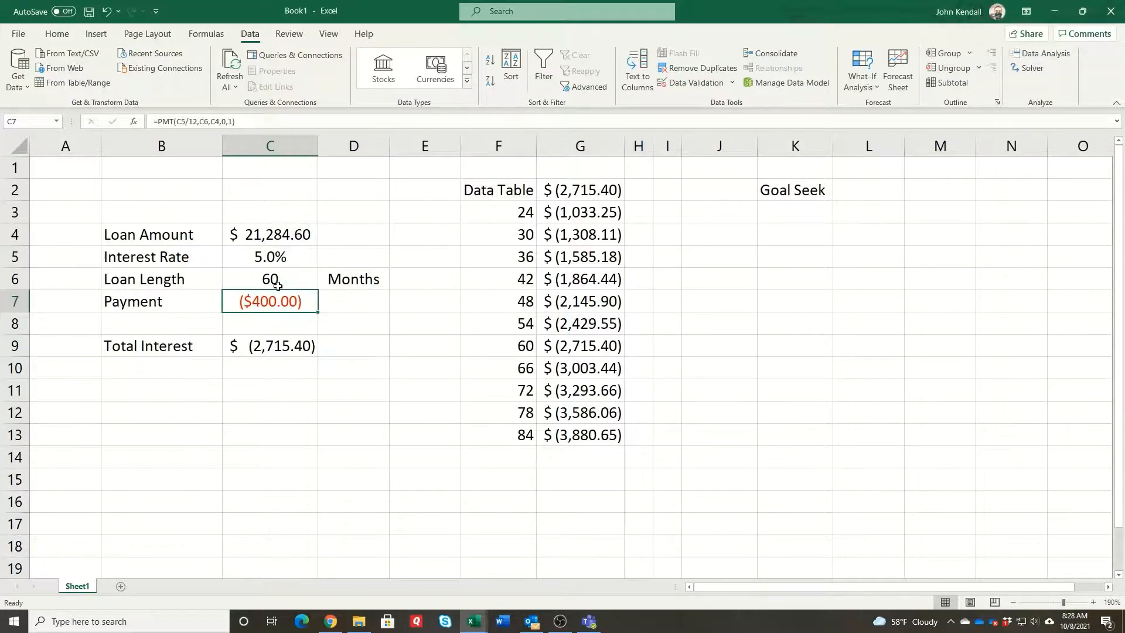
Set the loan amount in C4 back to 20000
{"action": "left_click", "coordinate": [278, 232]}
{"action": "type", "text": "20000"}
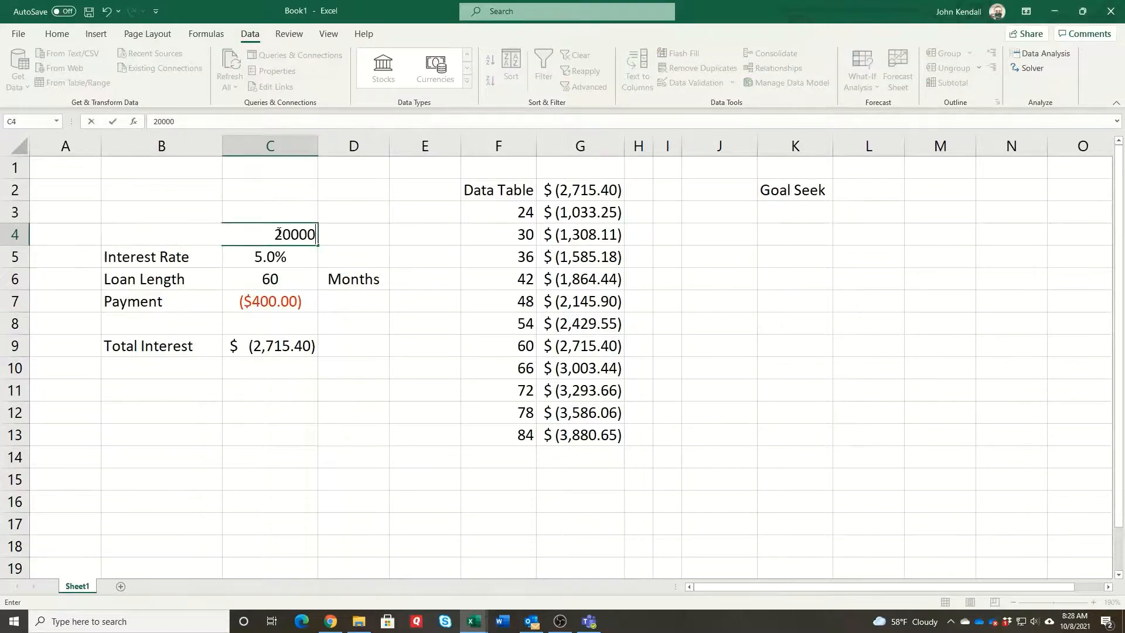
{"action": "key", "text": "Return"}
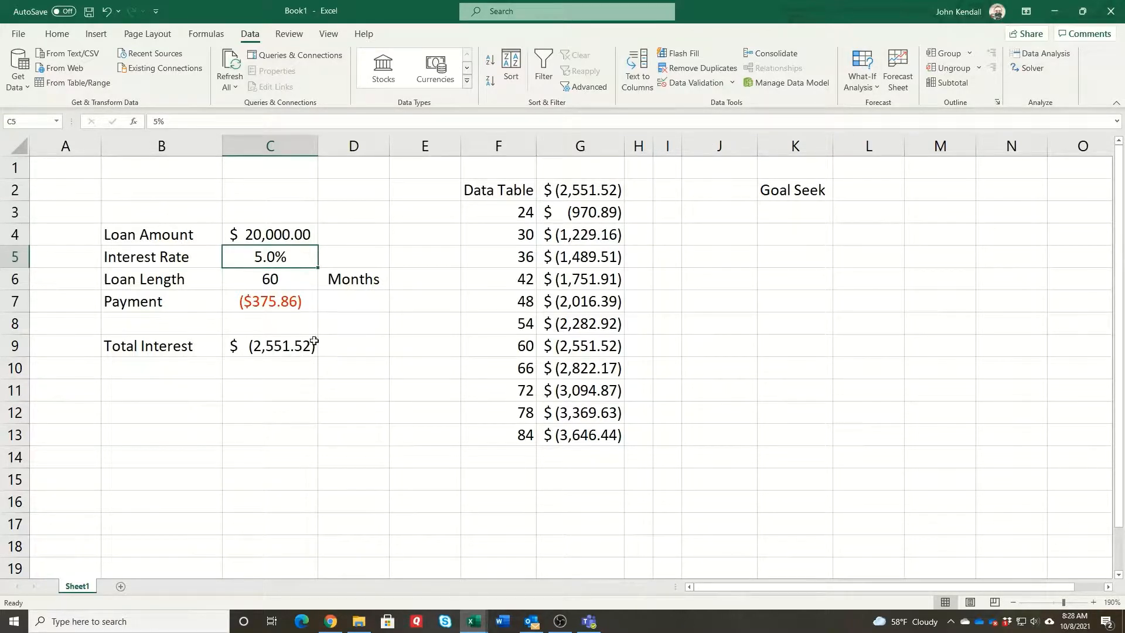
Run Goal Seek to bring total interest in C9 to -2000 by changing the loan length in C6, and accept the solution
{"action": "left_click", "coordinate": [862, 94]}
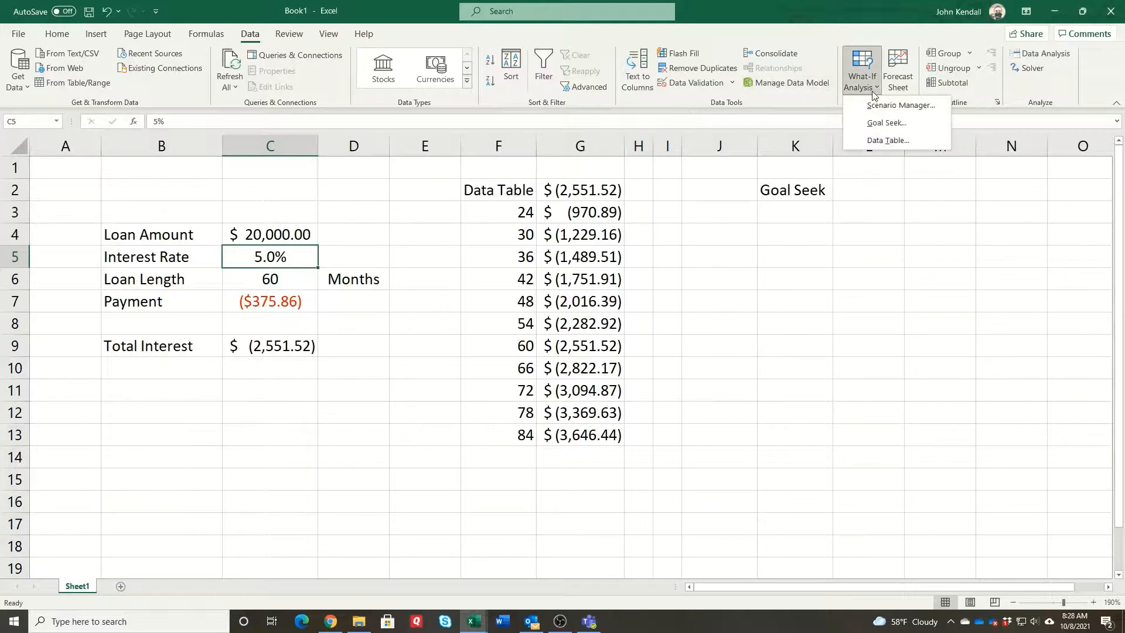
{"action": "left_click", "coordinate": [883, 124]}
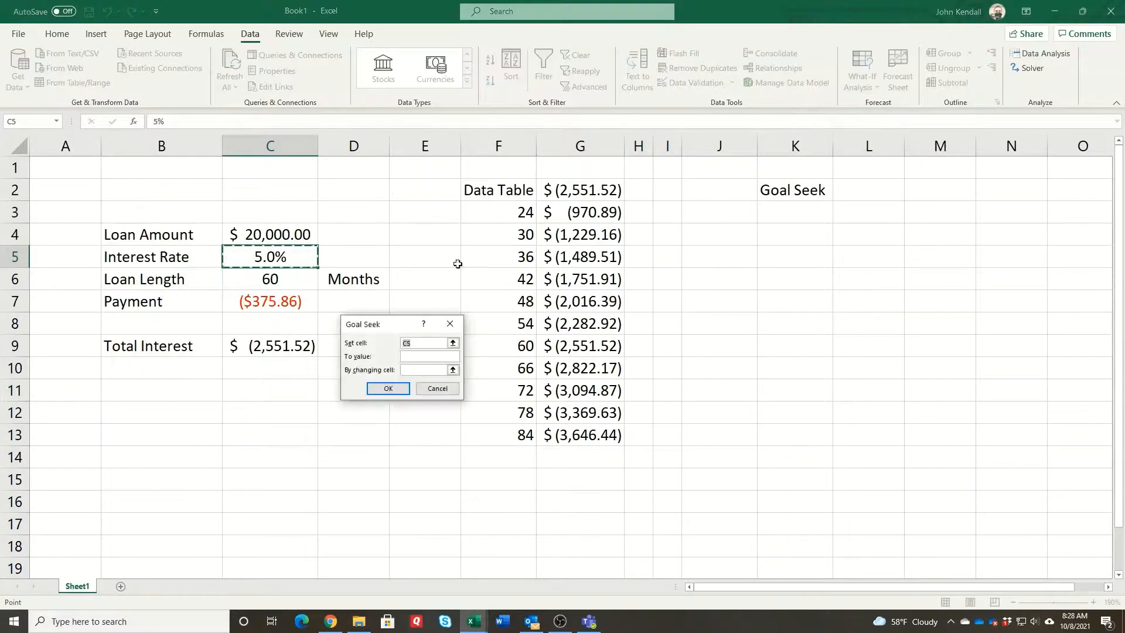
{"action": "mouse_move", "coordinate": [392, 331]}
{"action": "left_mouse_down"}
{"action": "mouse_move", "coordinate": [413, 318]}
{"action": "mouse_move", "coordinate": [408, 339]}
{"action": "left_mouse_up"}
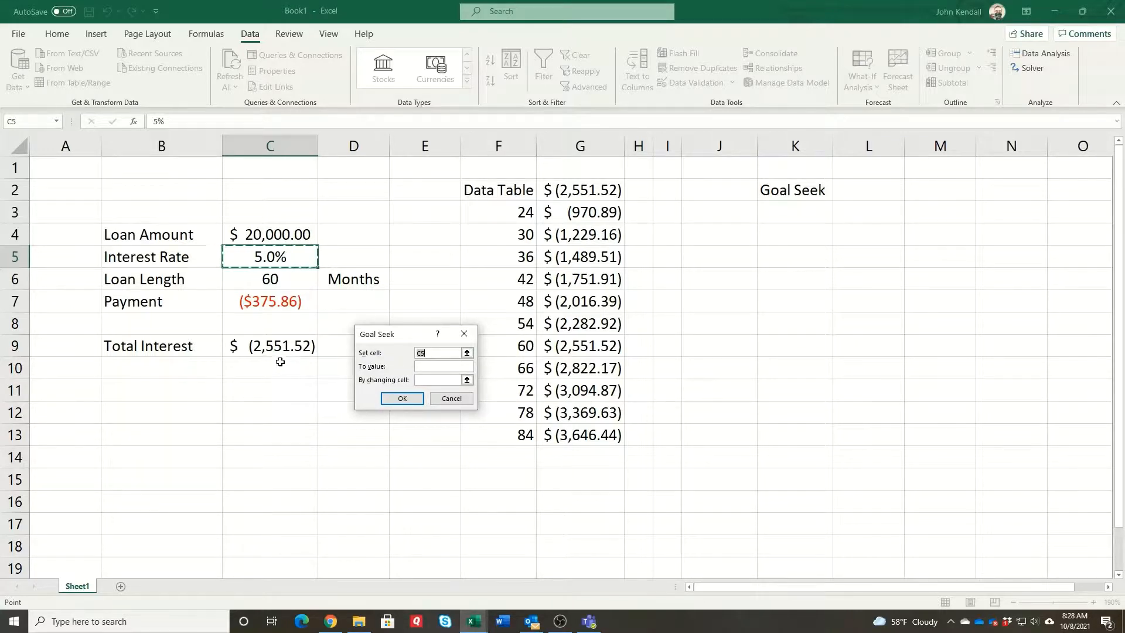
{"action": "left_click", "coordinate": [255, 346]}
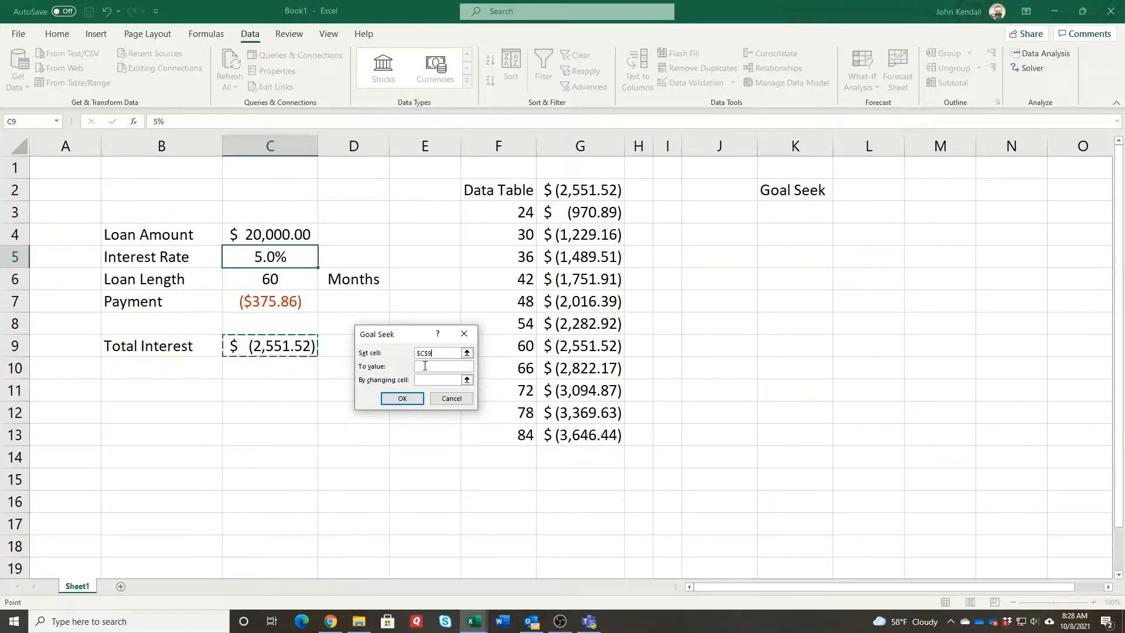
{"action": "left_click", "coordinate": [434, 366]}
{"action": "left_click", "coordinate": [463, 380]}
{"action": "left_click", "coordinate": [275, 280]}
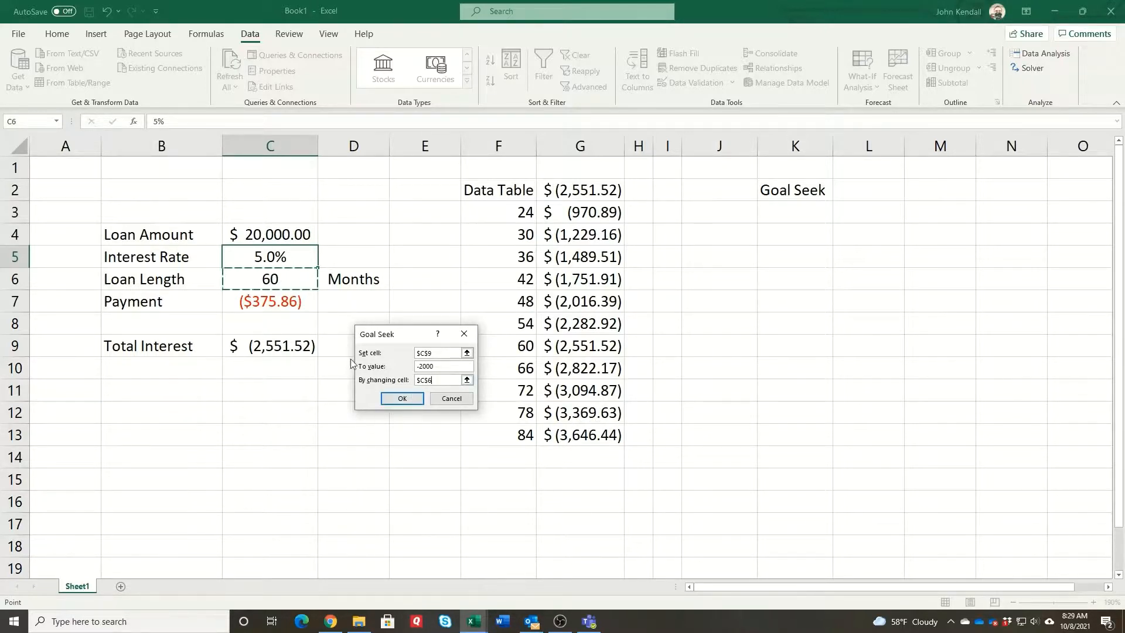
{"action": "left_click", "coordinate": [402, 400]}
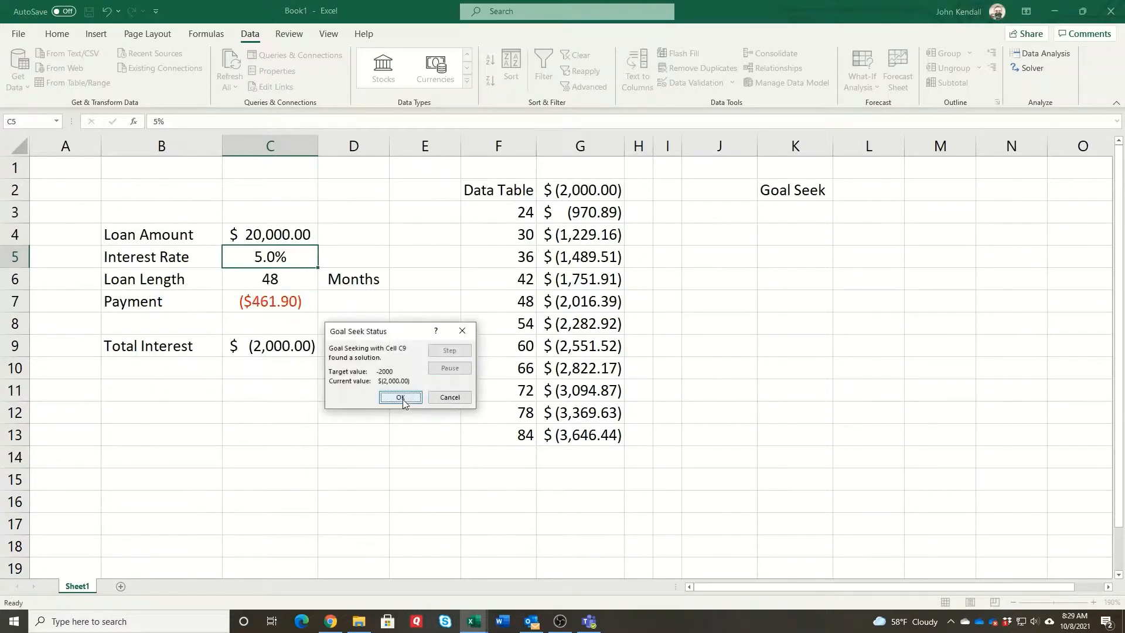
{"action": "left_click", "coordinate": [401, 397]}
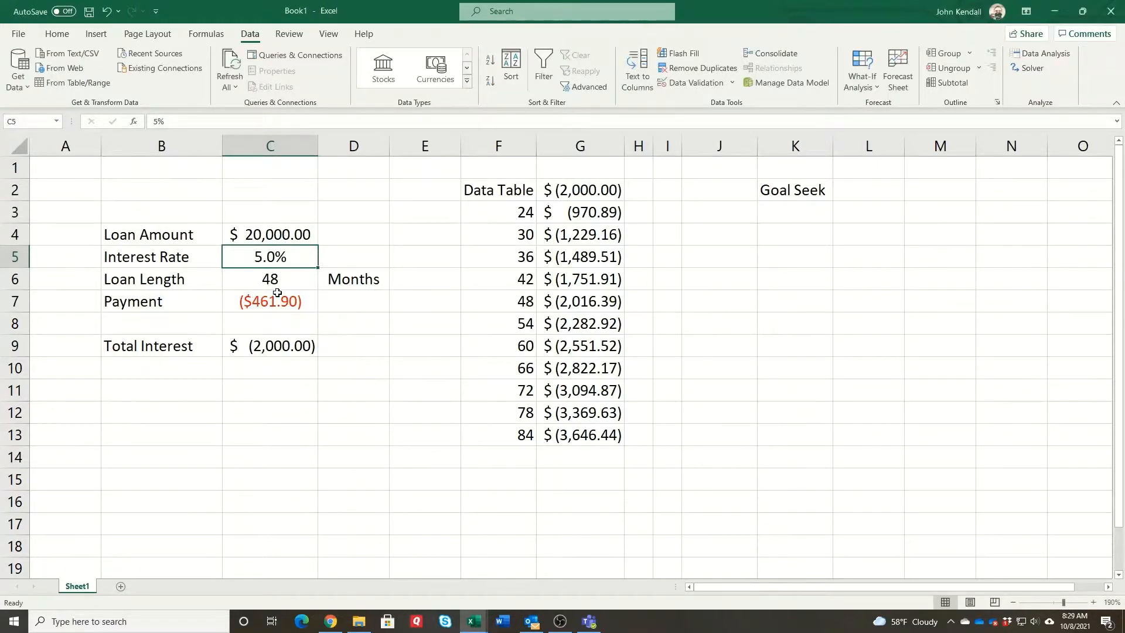
Show the loan length in C6 with four decimal places to inspect its exact value, and return it to whole-number display
{"action": "left_click", "coordinate": [275, 280]}
{"action": "right_click", "coordinate": [283, 285]}
{"action": "left_click", "coordinate": [405, 236]}
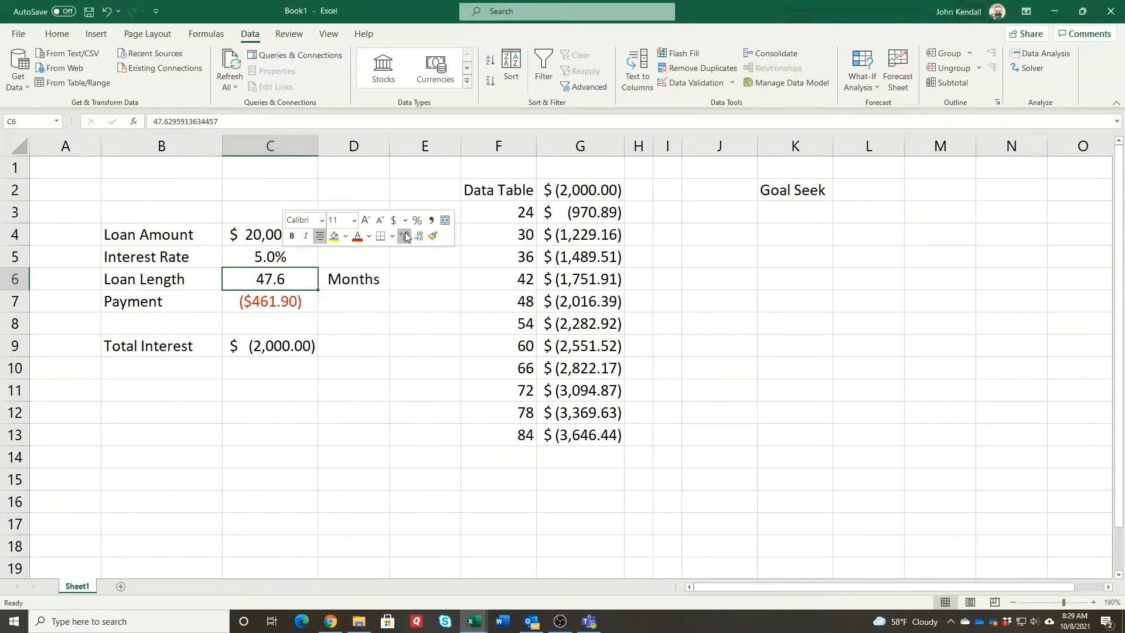
{"action": "left_click", "coordinate": [405, 236]}
{"action": "left_click", "coordinate": [405, 236]}
{"action": "left_click", "coordinate": [405, 236]}
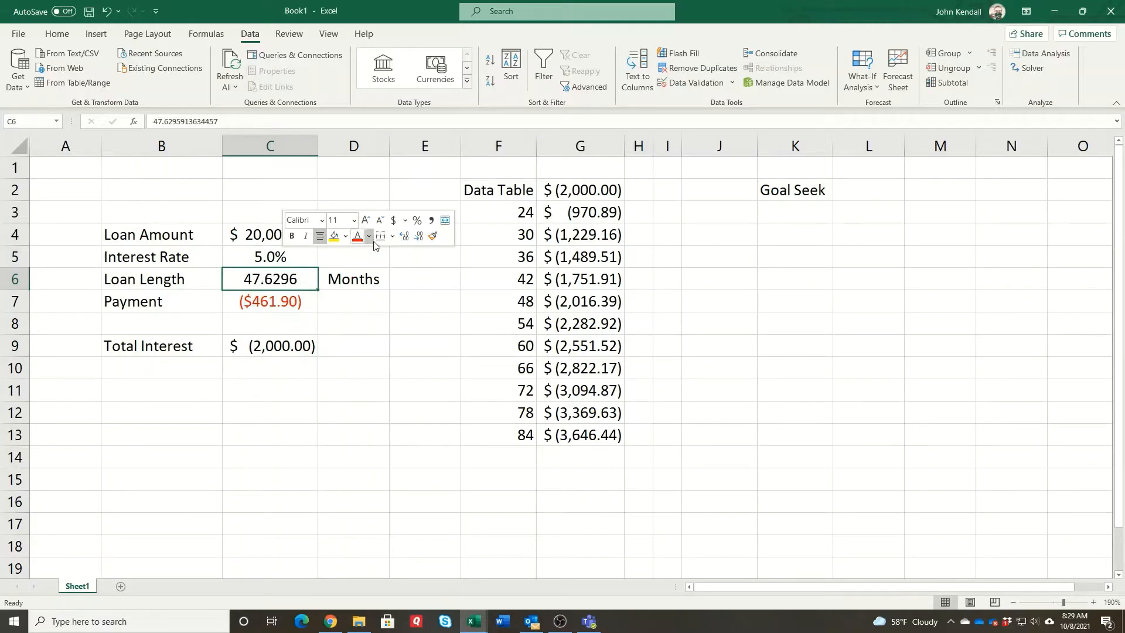
{"action": "left_click", "coordinate": [420, 236]}
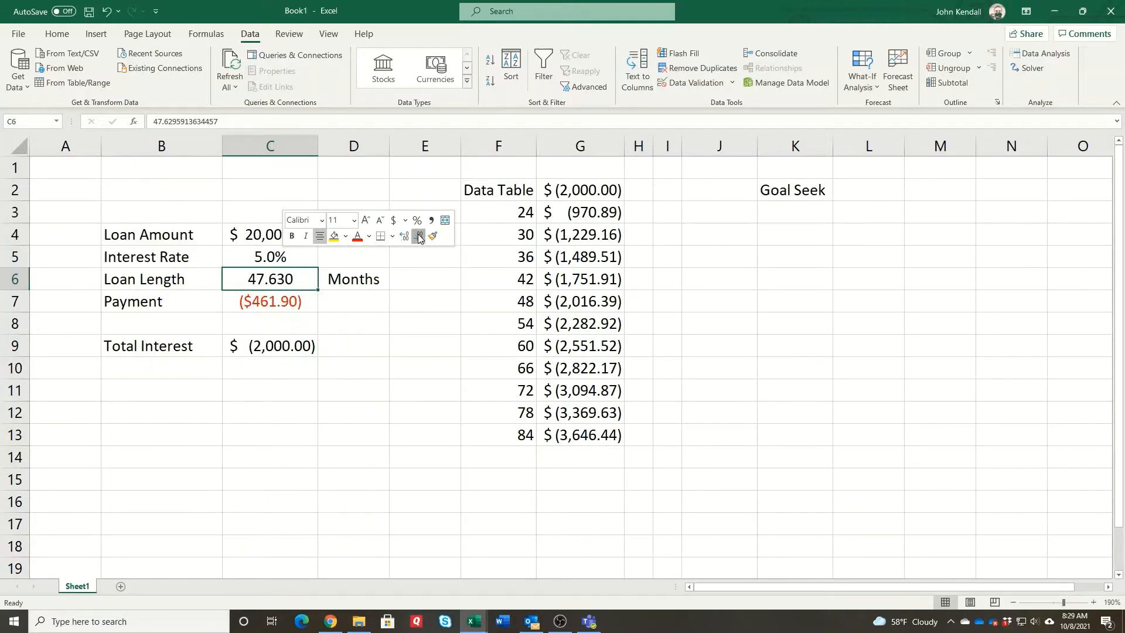
{"action": "left_click", "coordinate": [419, 236]}
{"action": "left_click", "coordinate": [420, 236]}
{"action": "left_click", "coordinate": [419, 236]}
{"action": "left_click", "coordinate": [375, 499]}
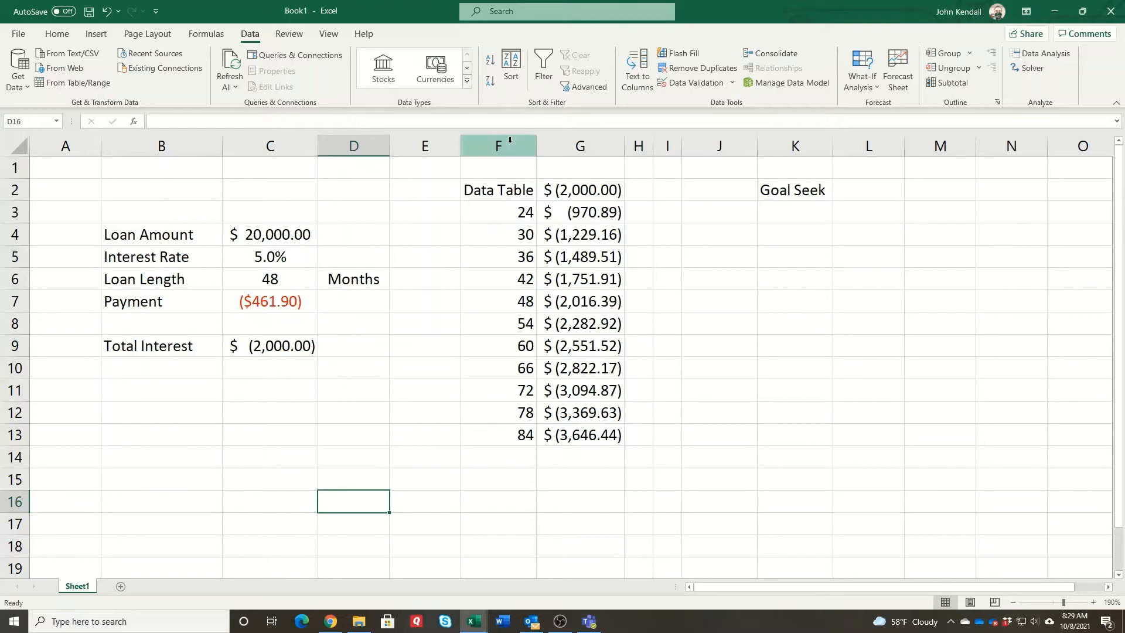
{"action": "left_click_drag", "start_coordinate": [492, 189], "coordinate": [583, 431]}
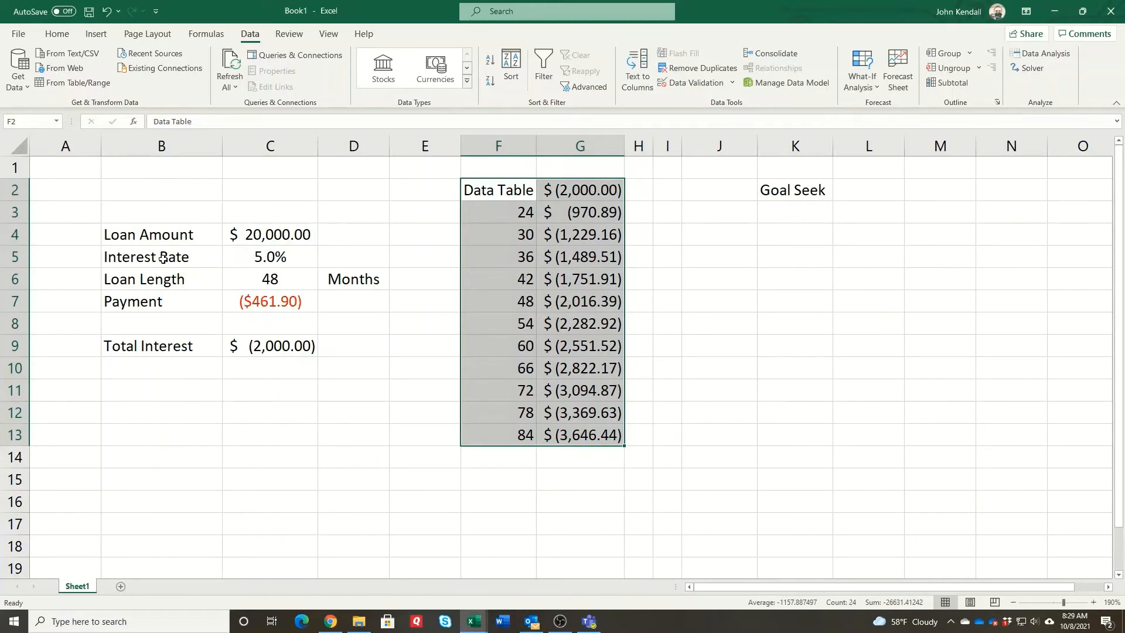
{"action": "left_click_drag", "start_coordinate": [159, 233], "coordinate": [339, 346]}
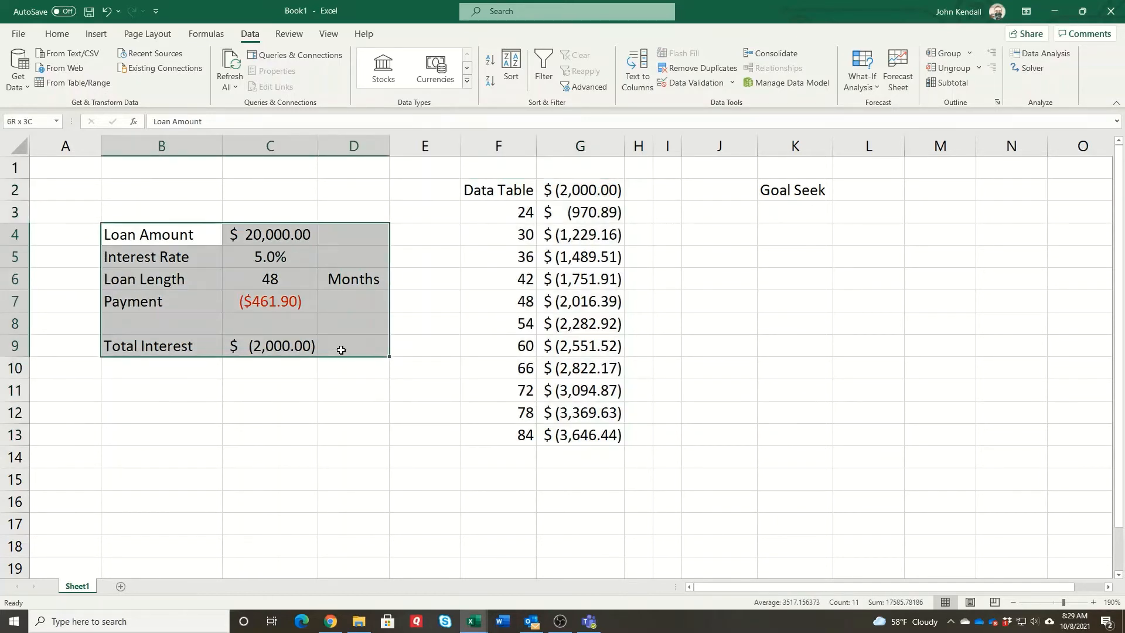
{"action": "left_click", "coordinate": [334, 393]}
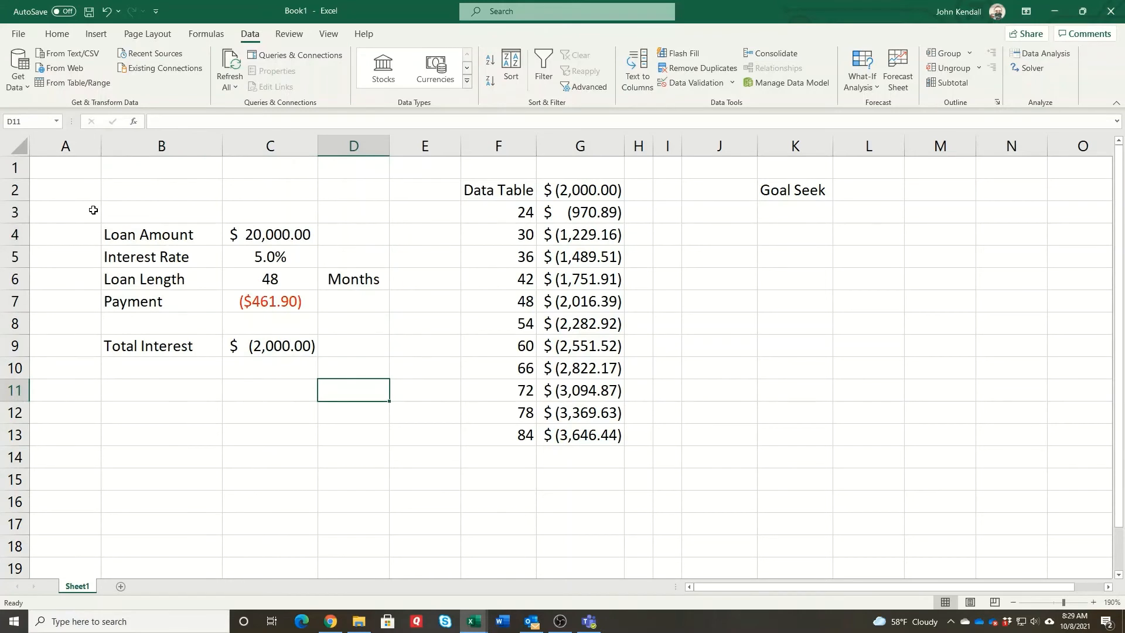